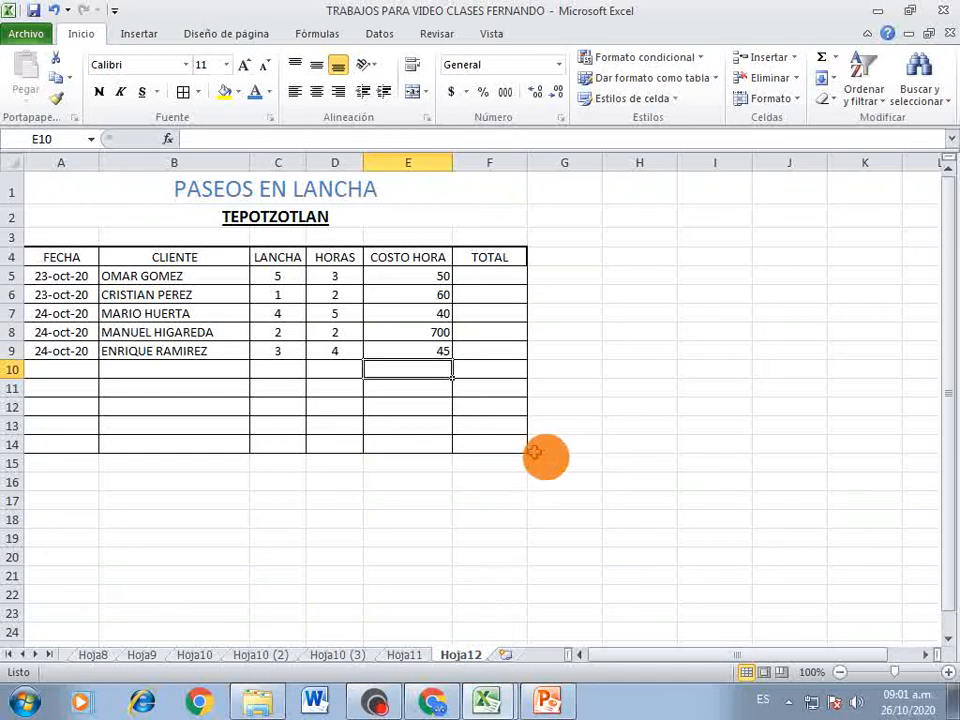
Step: Review the boat-ride sheet's title, its subtitle and the column headers from FECHA to TOTAL
click(223, 556)
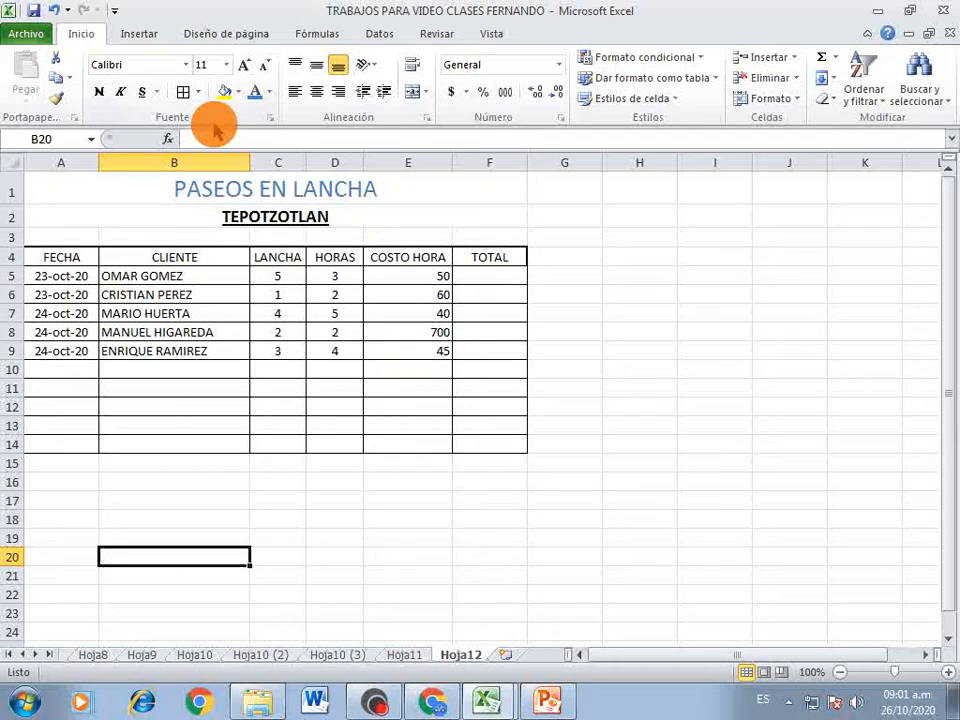
click(199, 195)
click(255, 220)
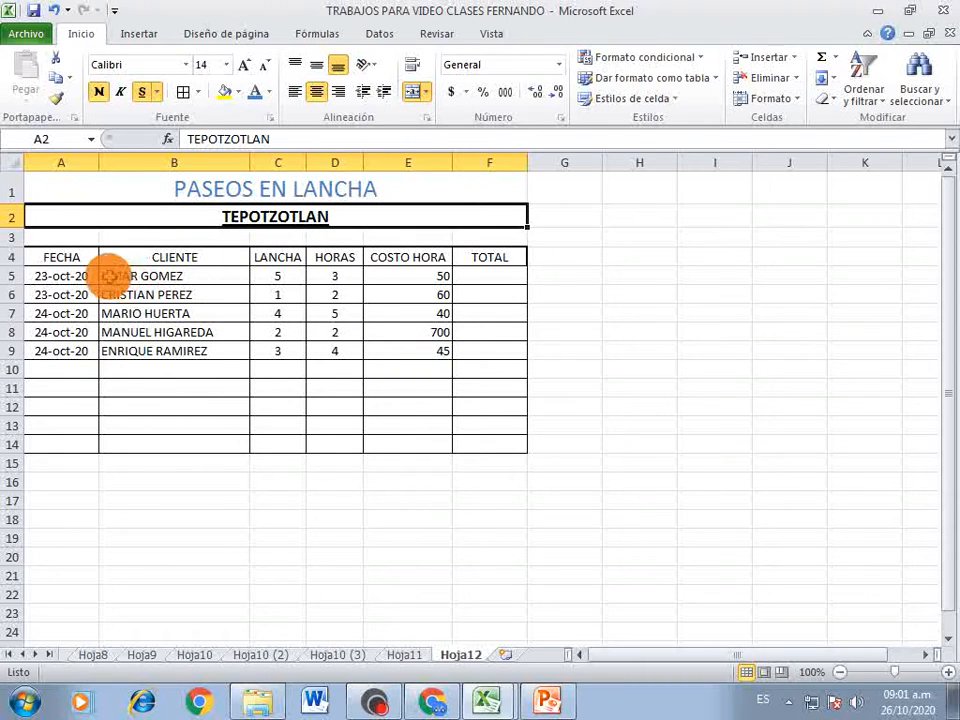
click(72, 255)
click(200, 255)
click(280, 256)
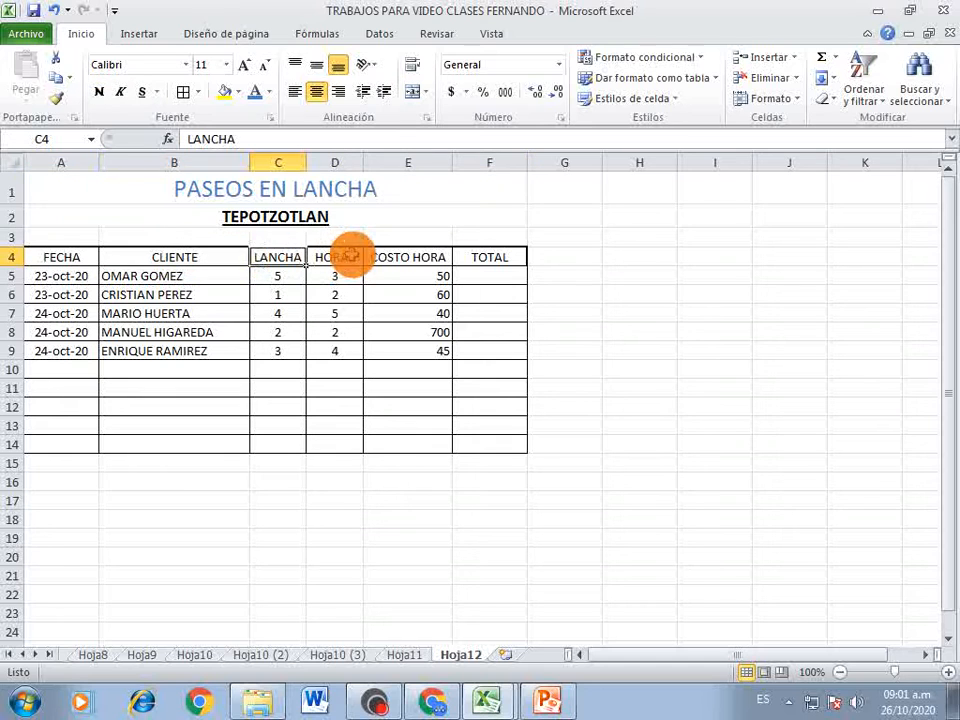
click(350, 255)
click(425, 254)
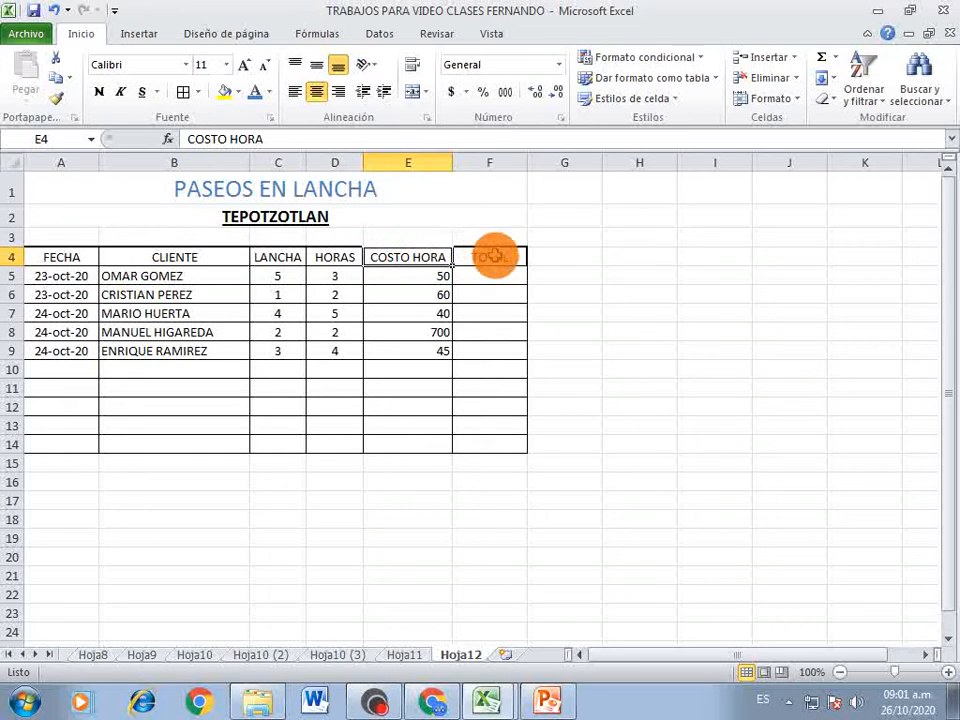
click(495, 255)
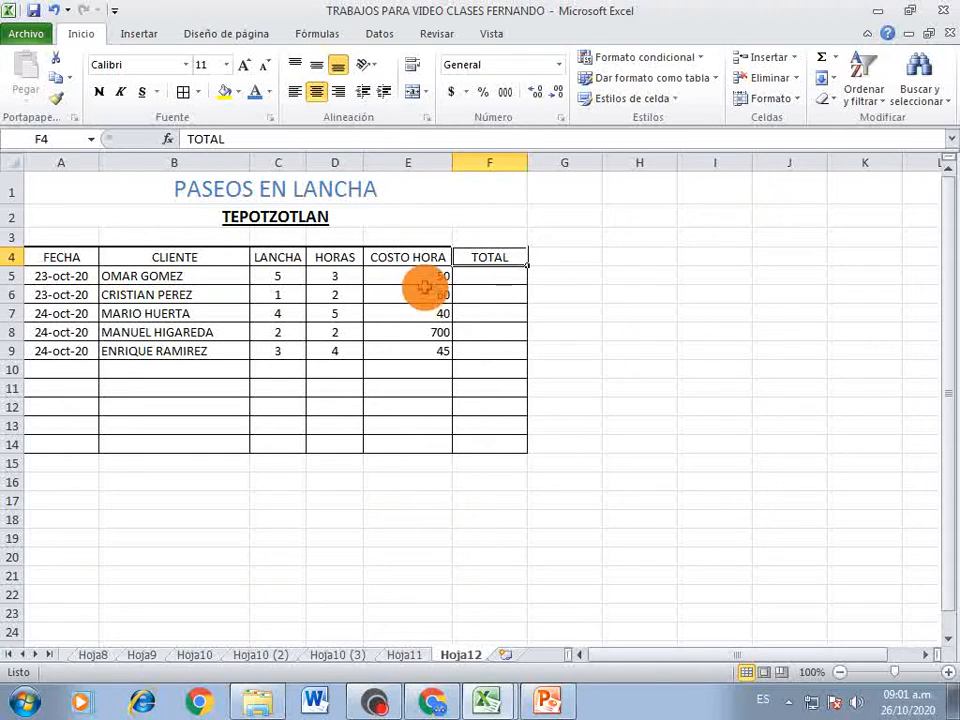
Step: Apply the accounting currency format to the COSTO HORA and TOTAL cells E5:F9
drag(429, 278, 497, 355)
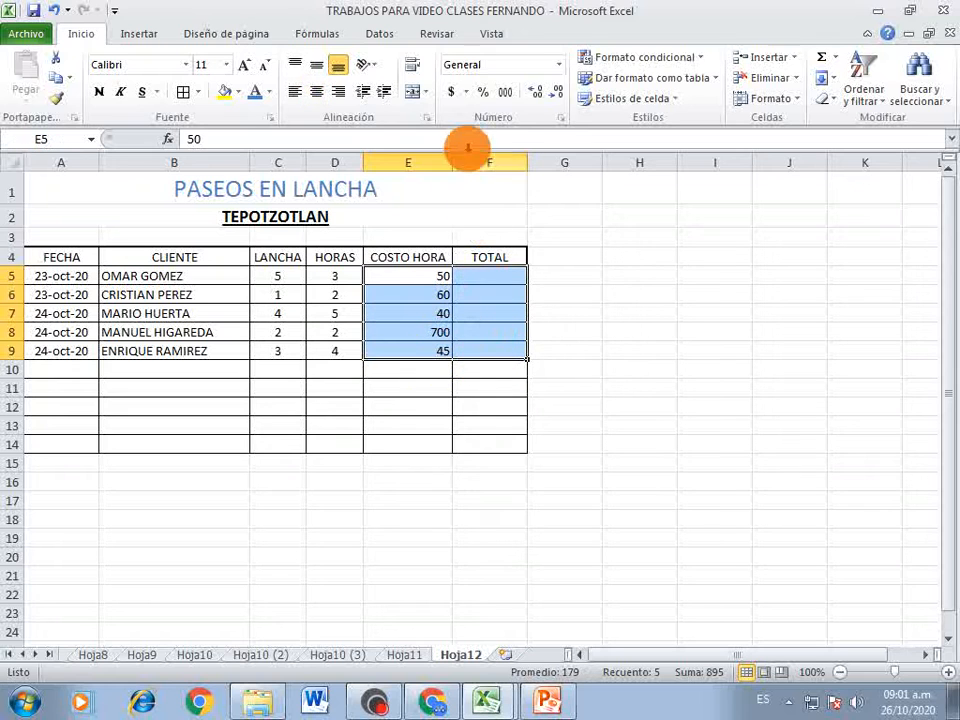
click(452, 92)
click(578, 293)
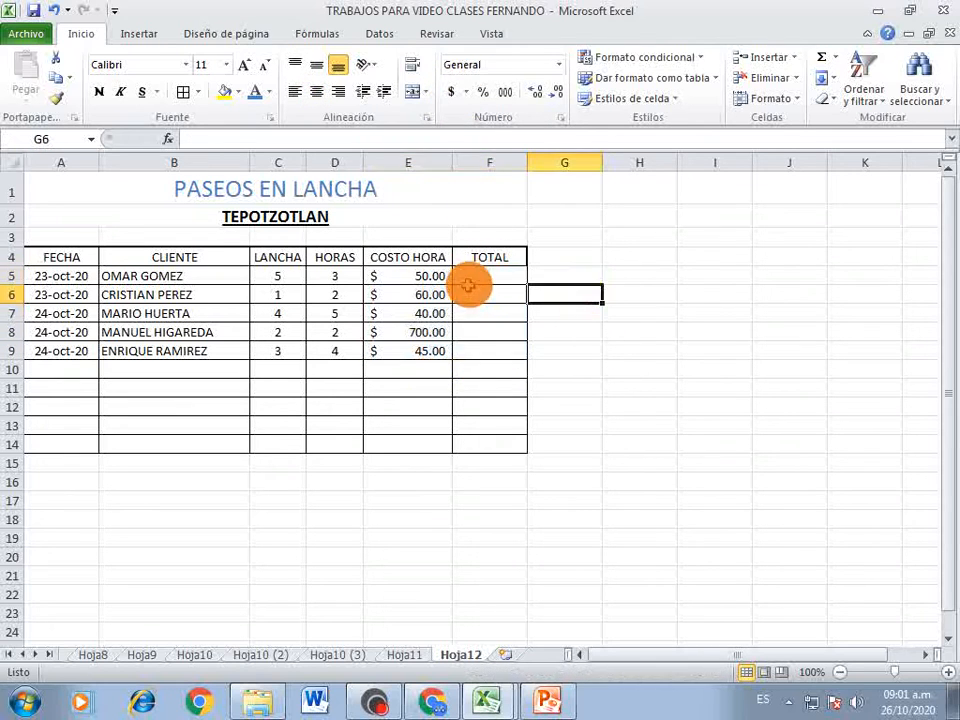
Step: Enter the formula =D5*E5 in F5 to multiply the hours by the cost per hour
click(479, 282)
text(=)
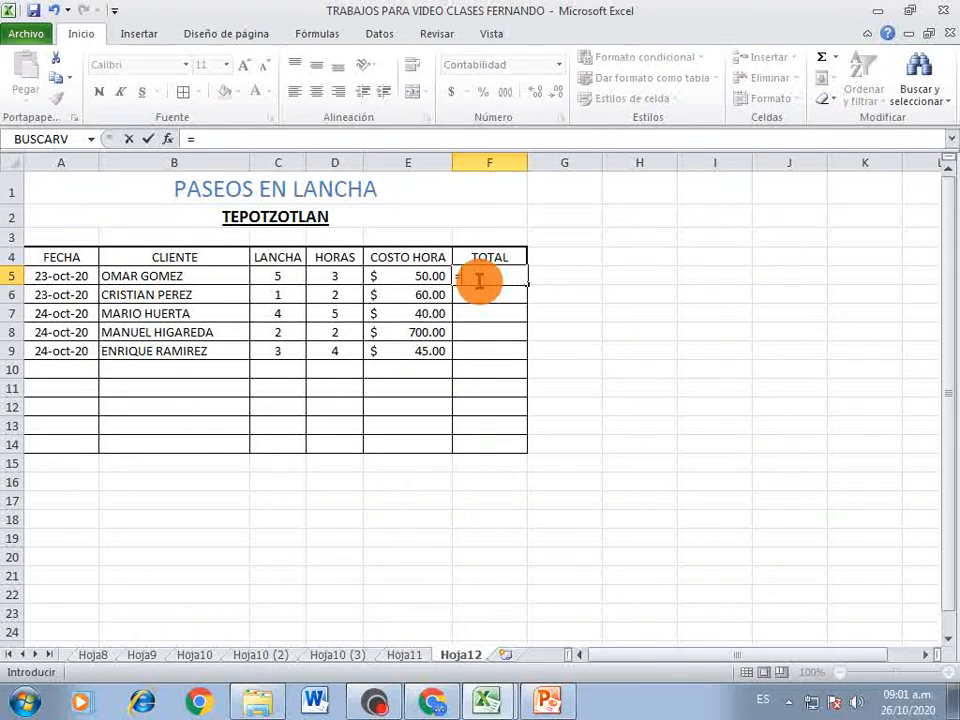
click(338, 276)
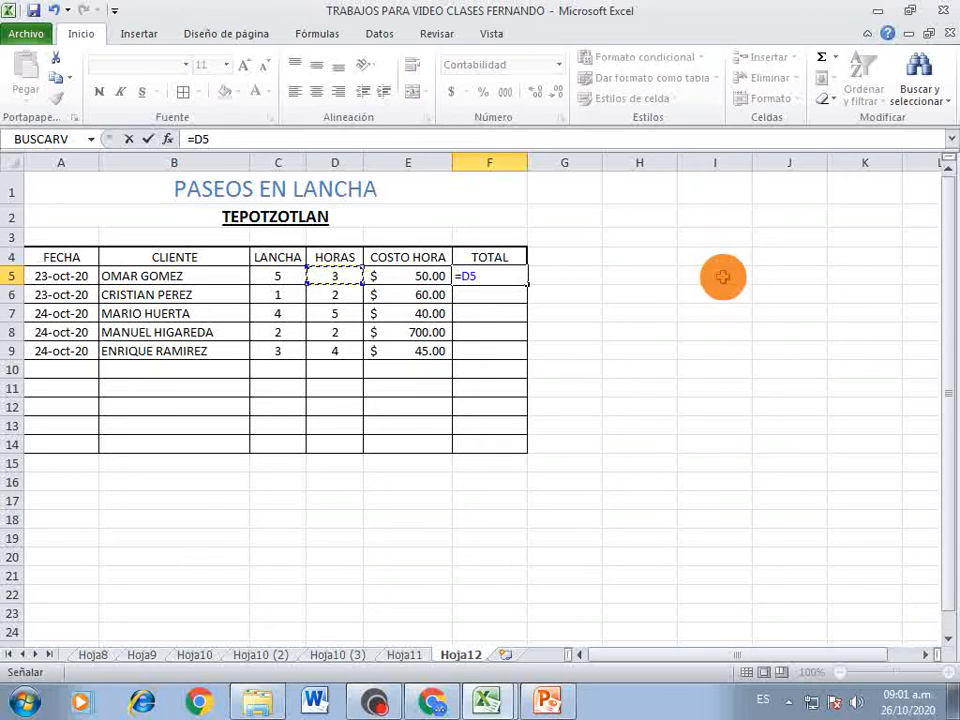
text(*)
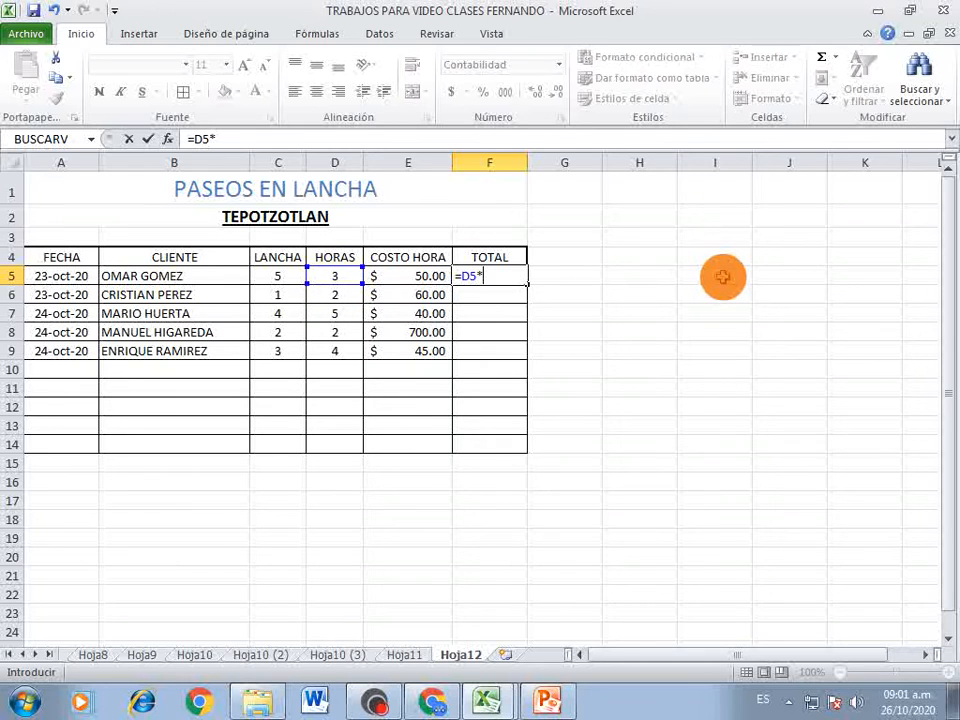
click(405, 275)
key(Return)
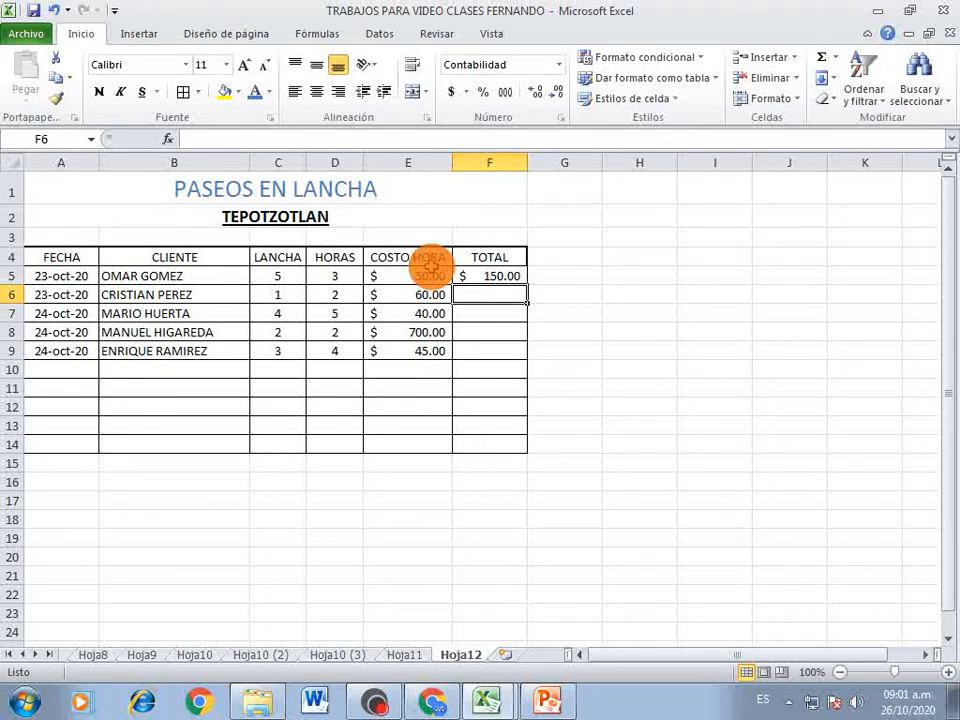
Step: Copy the F5 total formula down through F14
click(492, 277)
drag(525, 283, 530, 446)
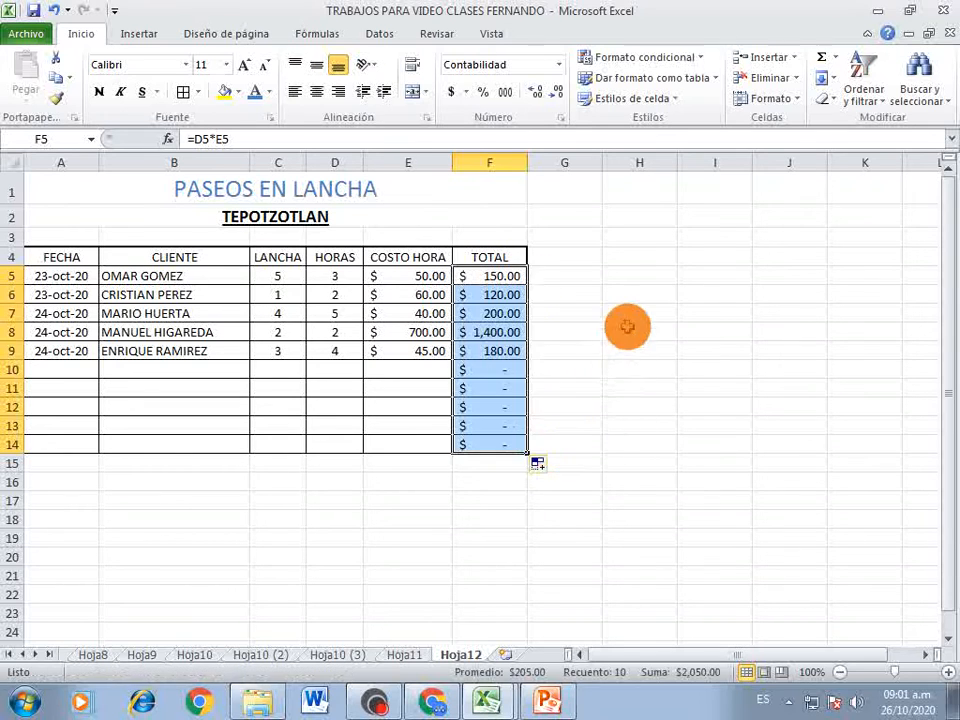
click(598, 314)
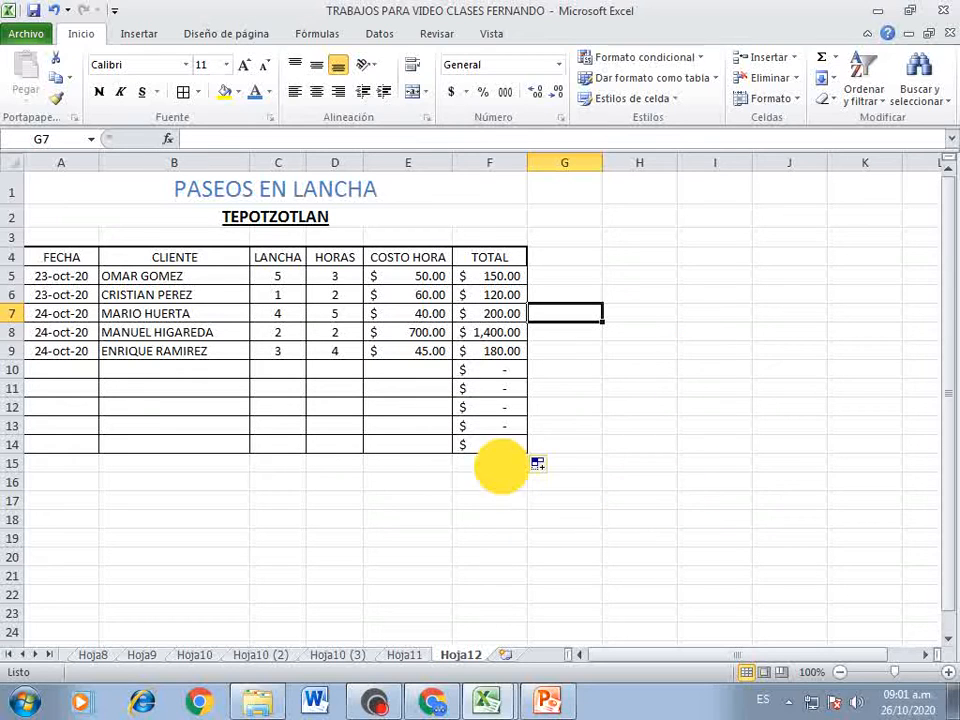
Step: Add borders to all cells in F15:F18 and enter the label "SUMA---->" in E15
drag(499, 465, 510, 516)
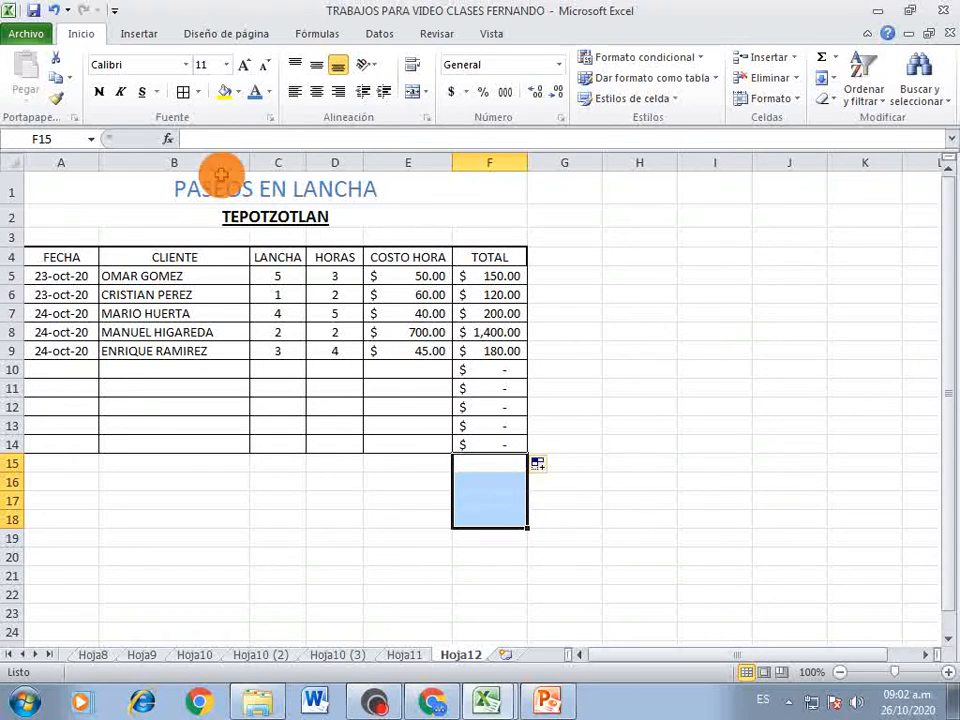
click(183, 91)
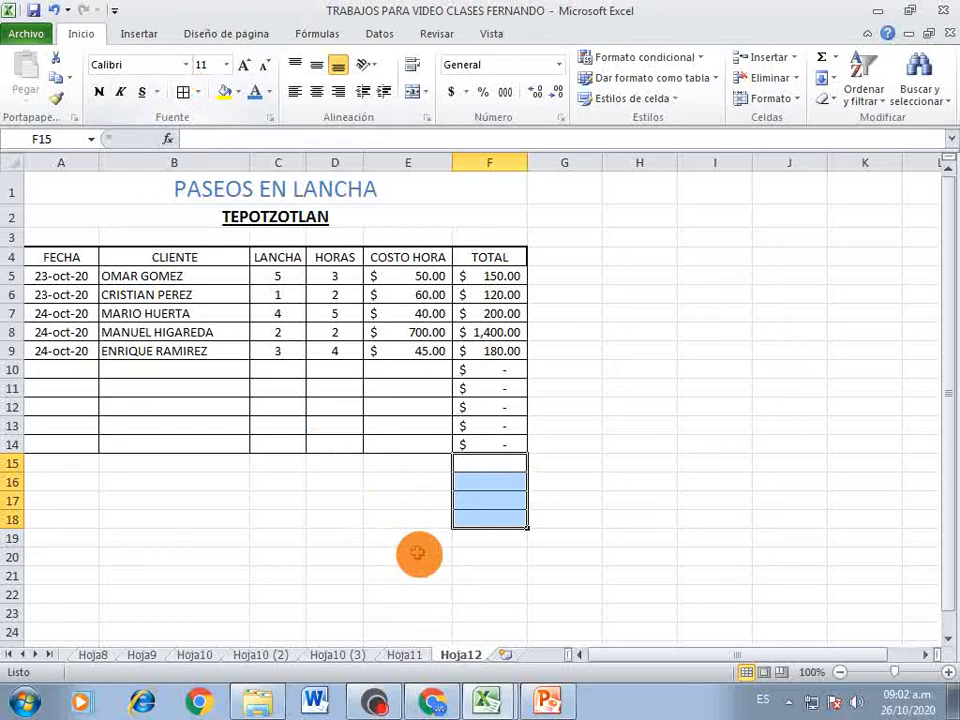
click(420, 461)
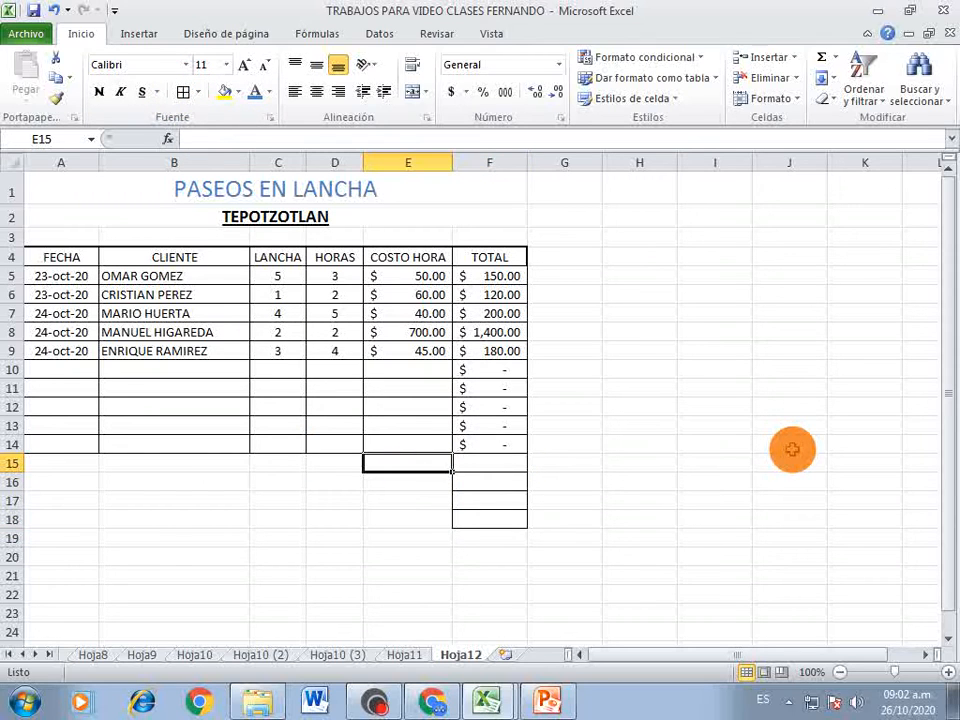
text(SUMA---->)
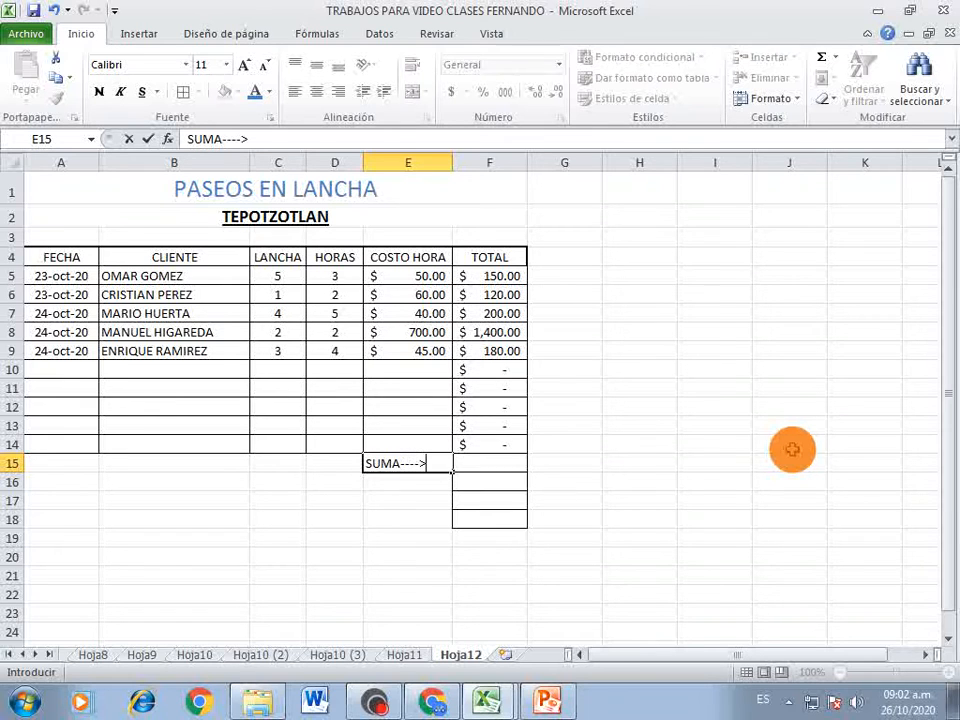
key(Return)
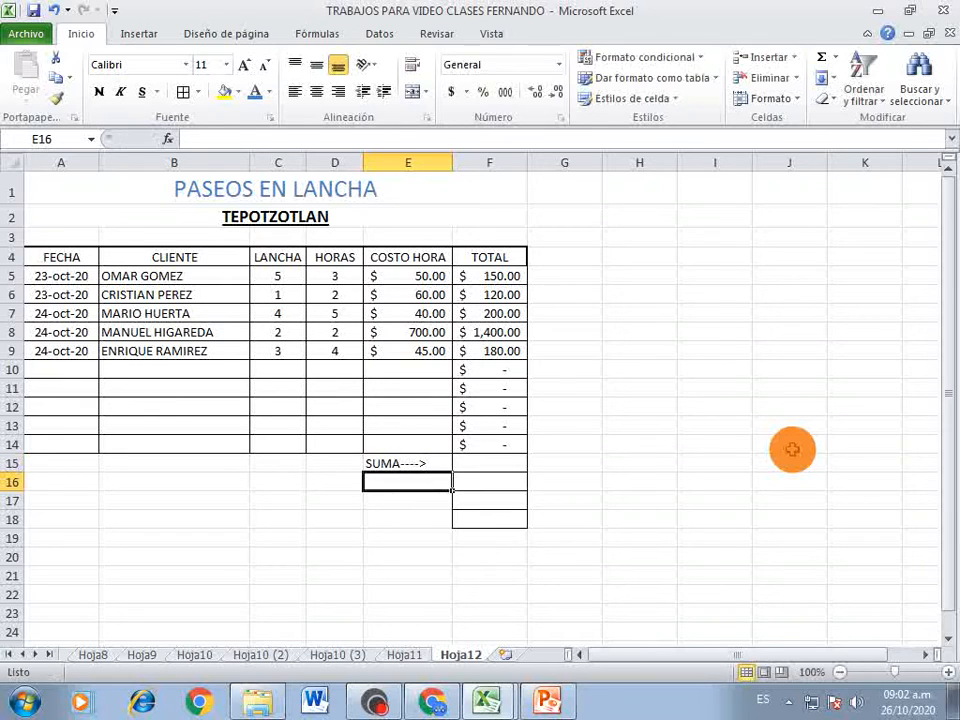
Step: Enter "PROMEDIO-->" in E16 and lengthen the arrow of the E15 label to "SUMA-------->"
text(PROMEDIO--)
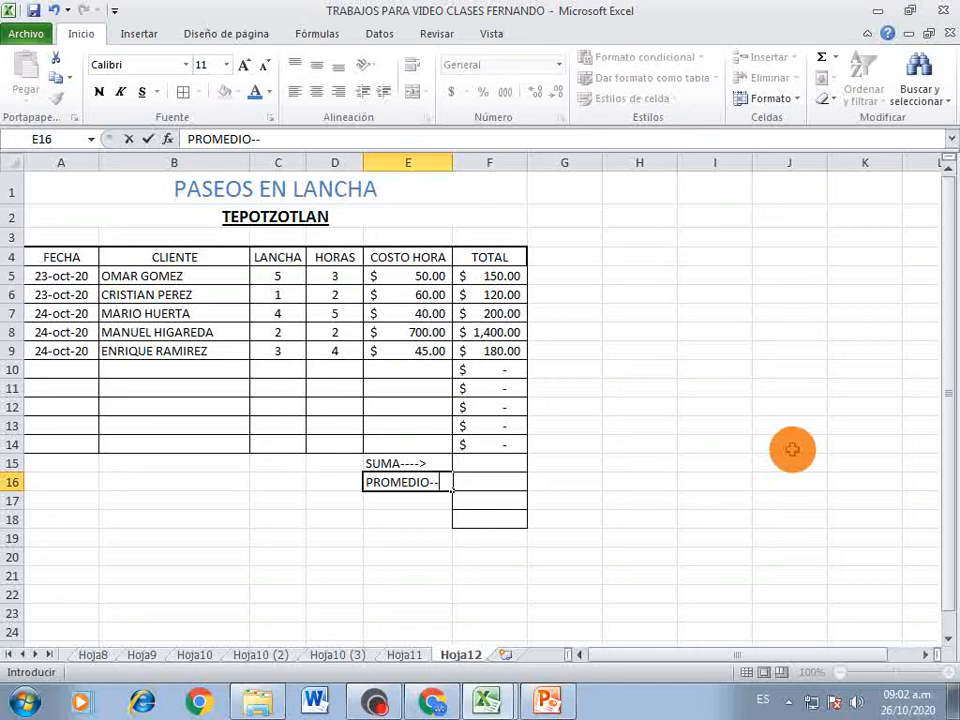
text(>)
key(Up)
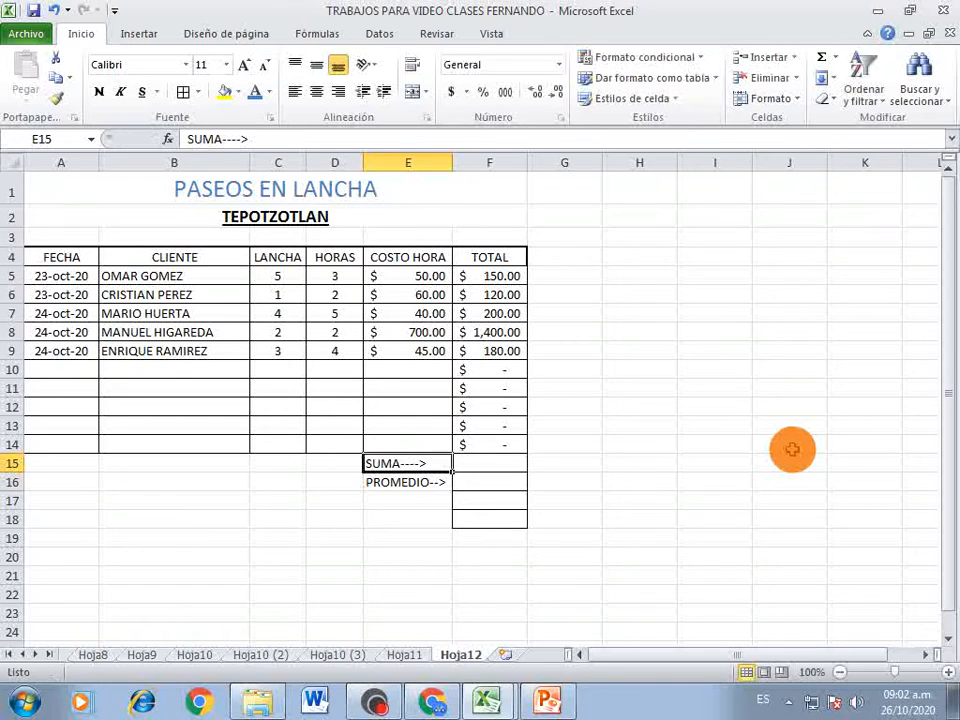
key(F2)
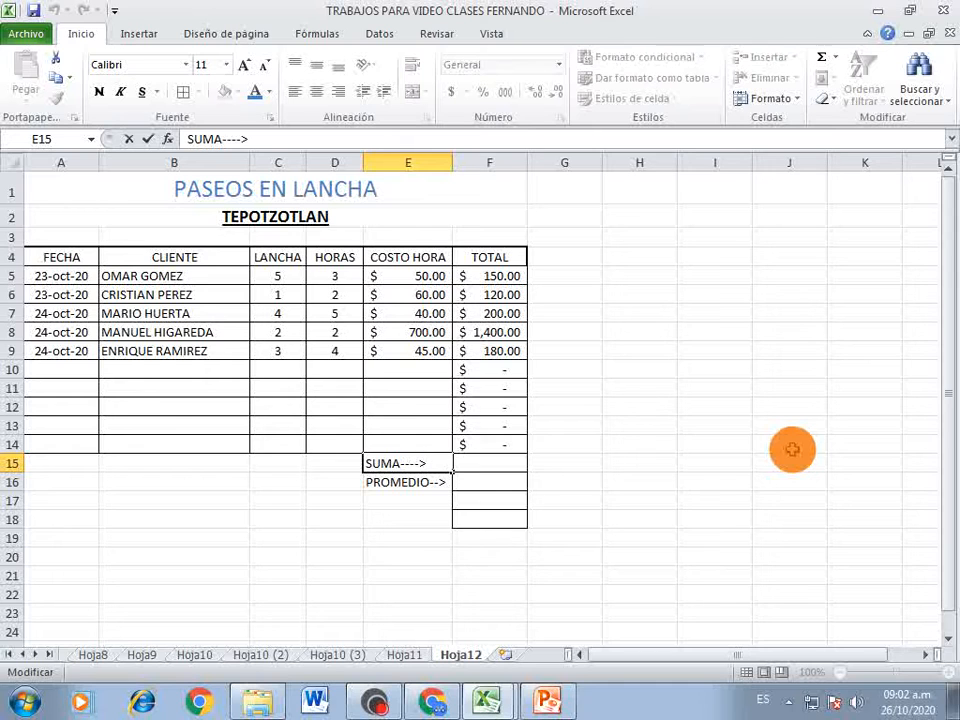
text(----)
key(Return)
key(Return)
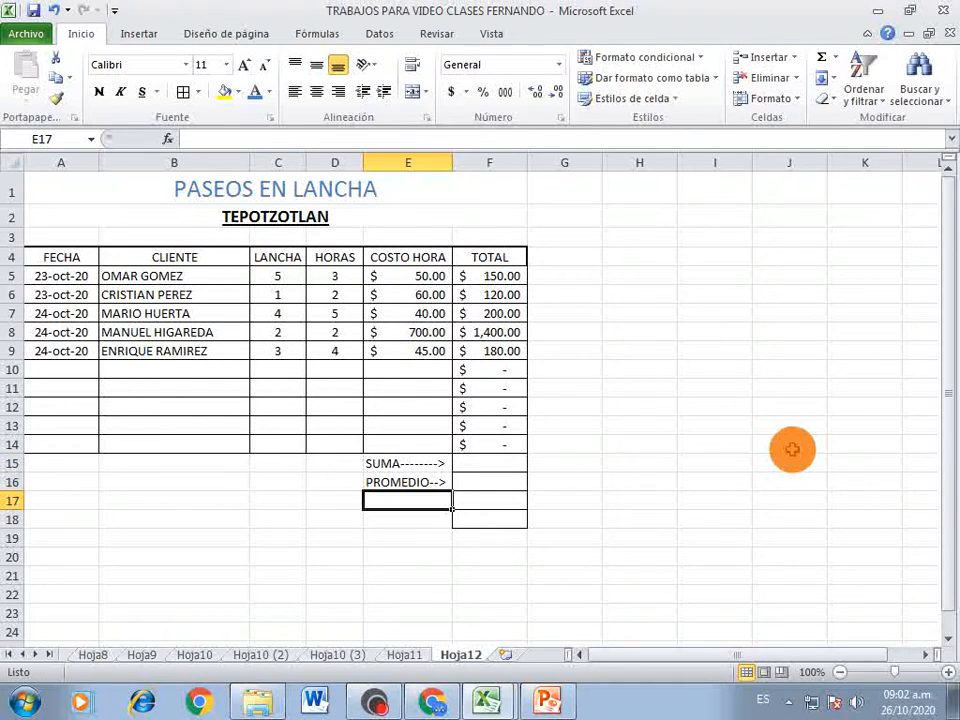
Step: Enter the labels "MAXIMO---->" in E17 and "MINIMO----->" in E18
text(MA)
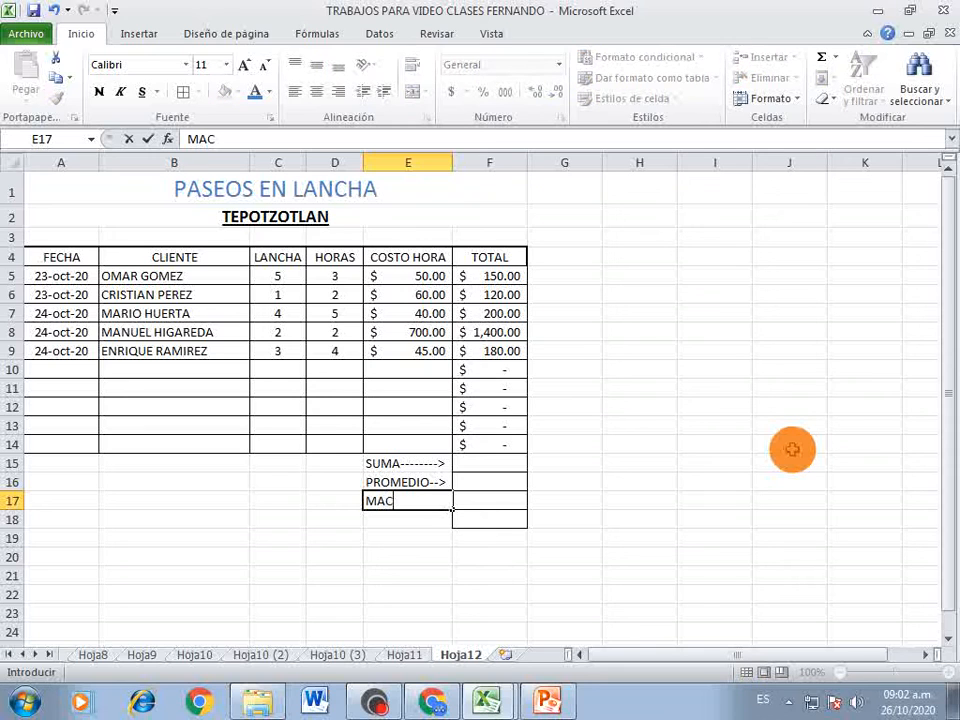
text(XIMO---->)
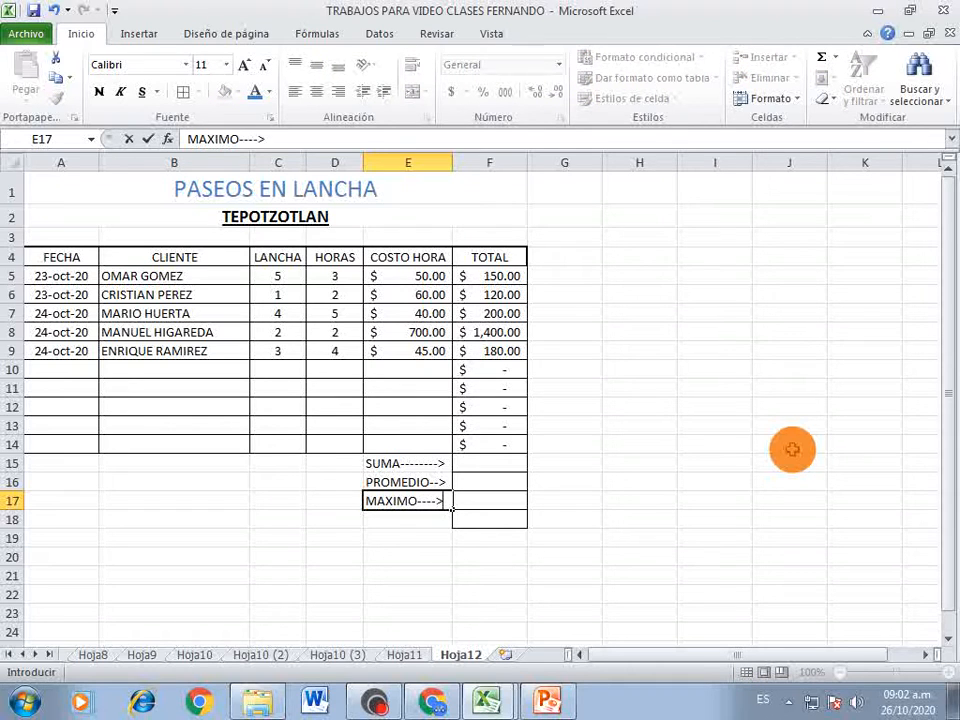
key(Return)
text(MI)
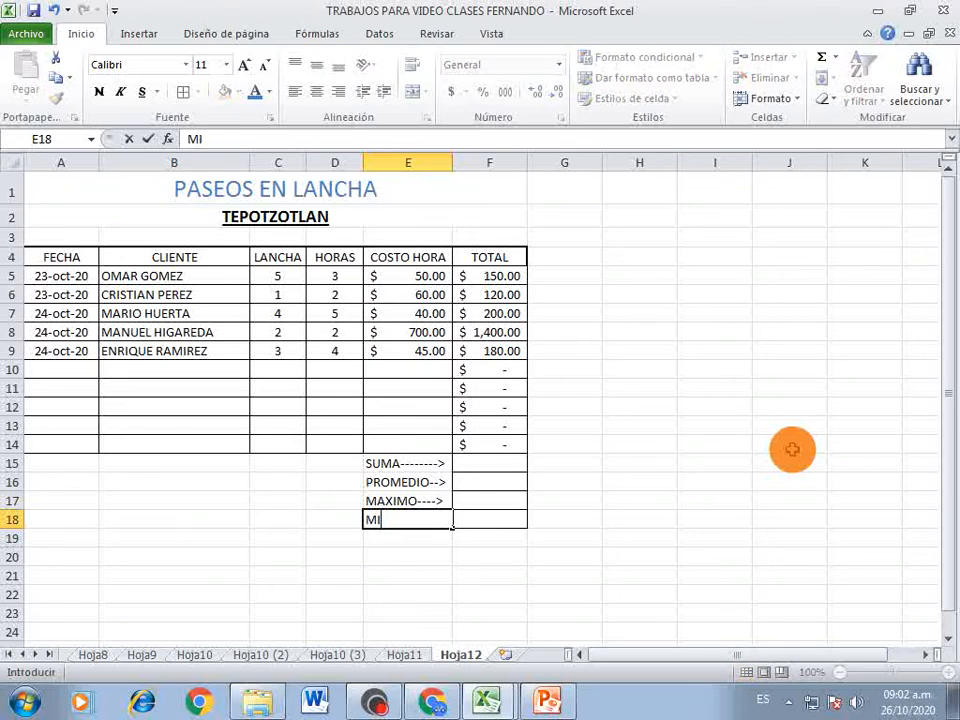
text(NIMO----->)
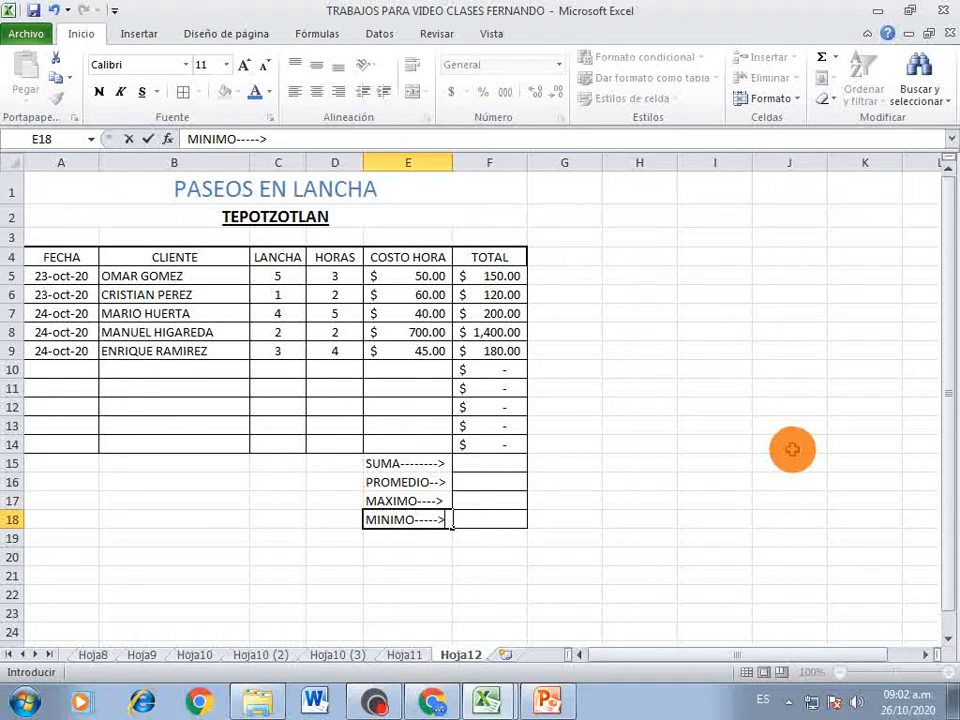
key(Return)
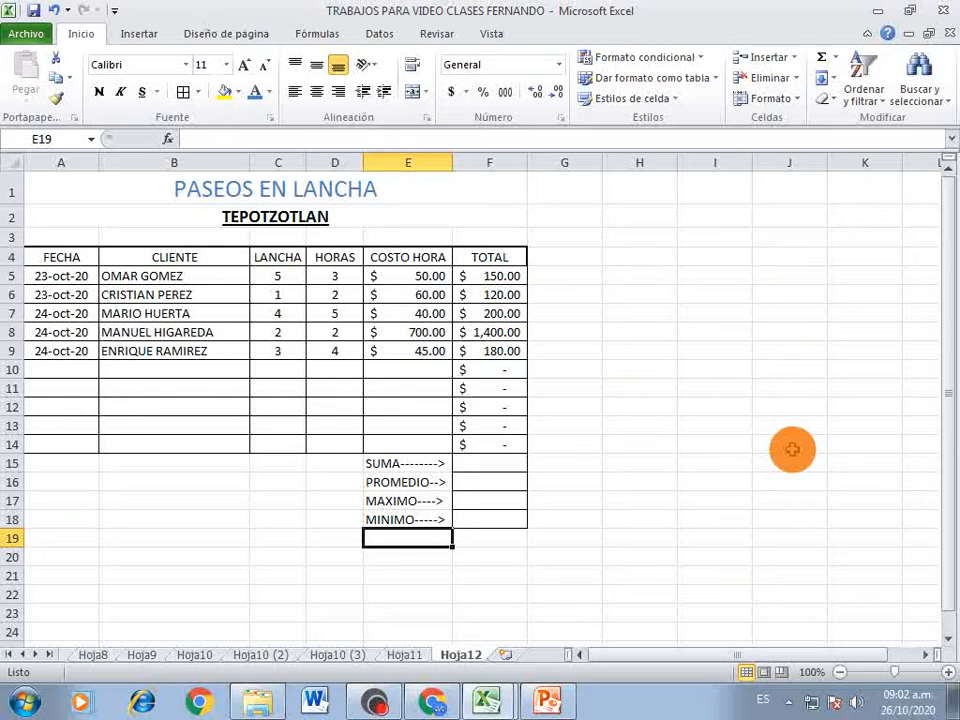
Step: Switch to the PowerPoint presentation and review the basic function slides, including the =suma(a1..a20) usage example
click(500, 466)
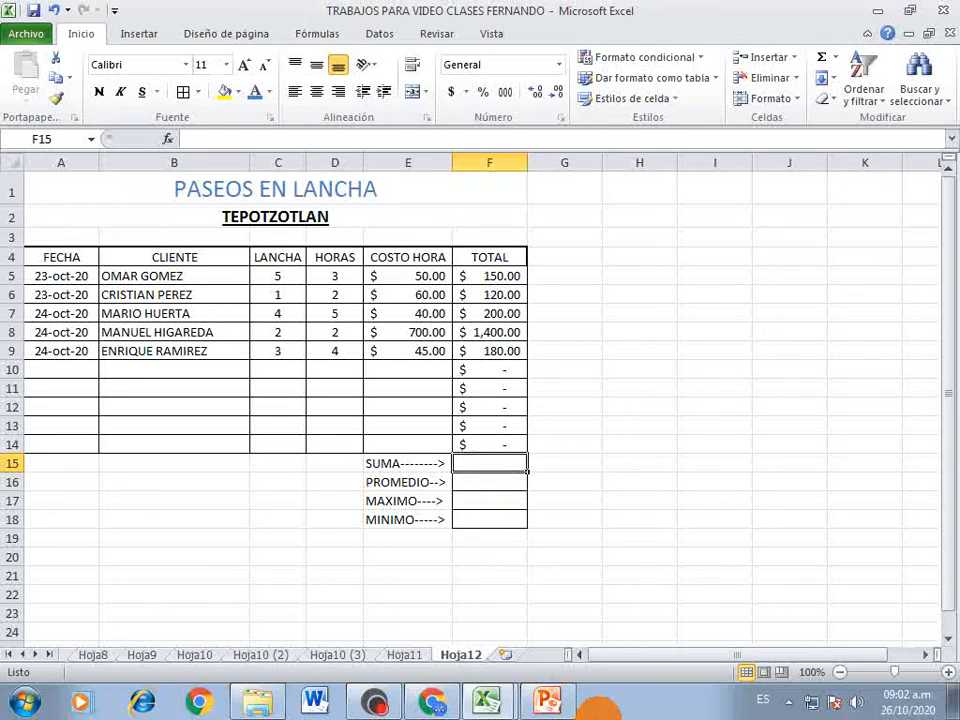
click(550, 698)
click(107, 396)
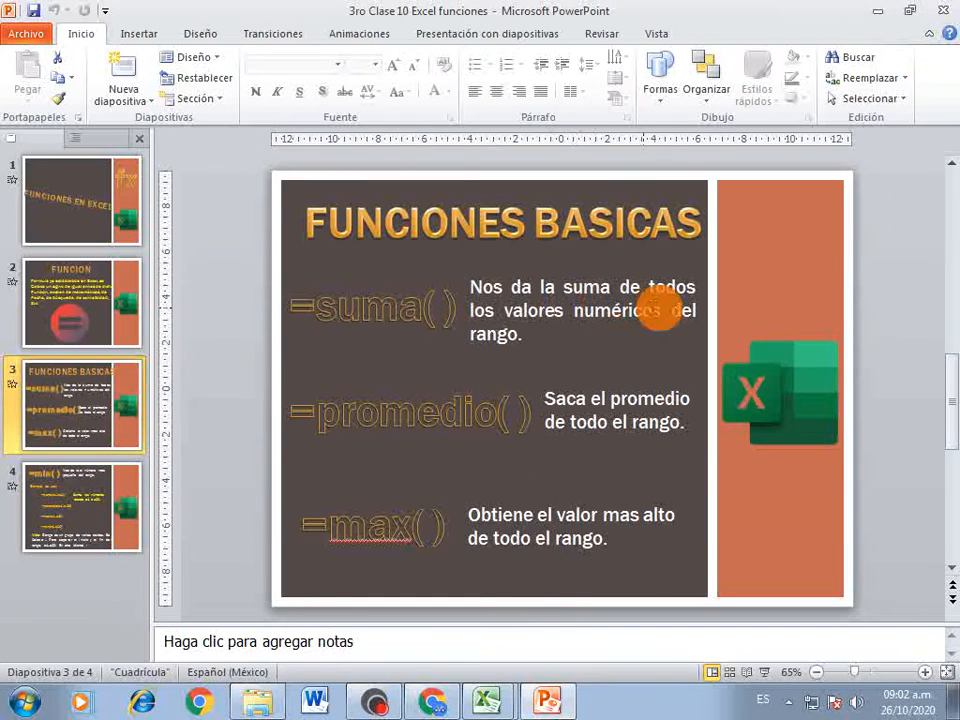
click(82, 490)
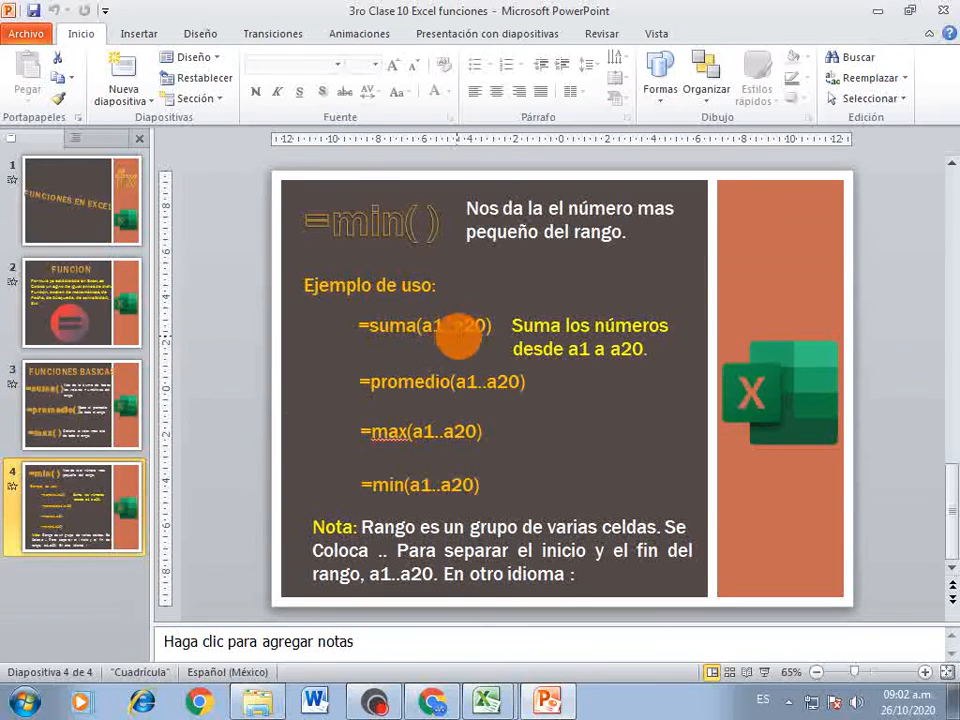
click(358, 330)
drag(358, 330, 505, 330)
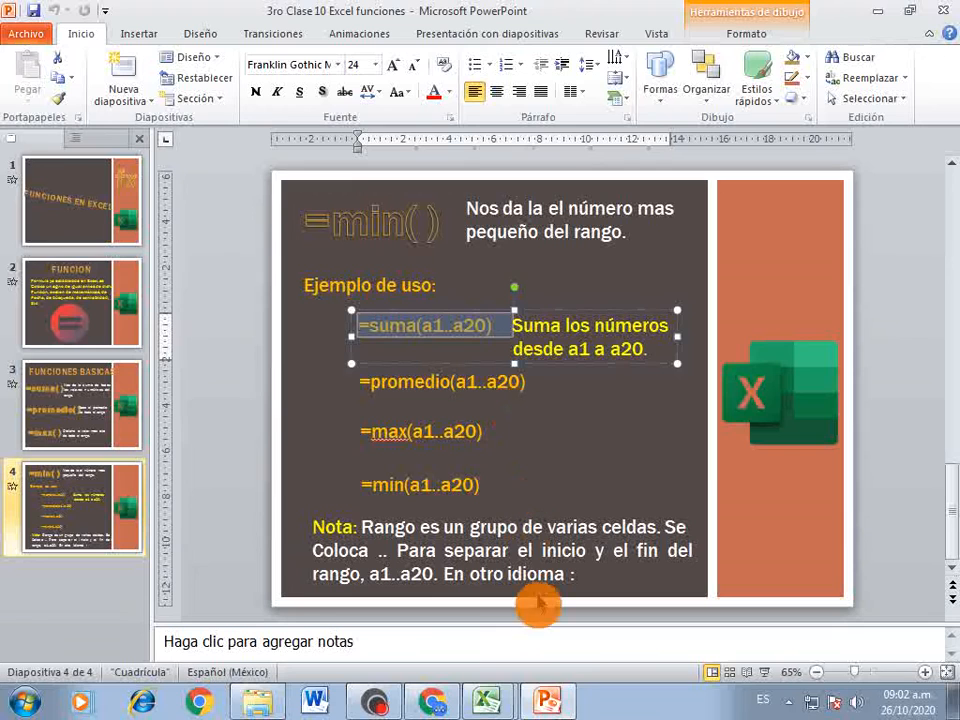
Step: Switch back to the Excel workbook and enter the formula =SUMA(F5..F14) in F15
click(486, 700)
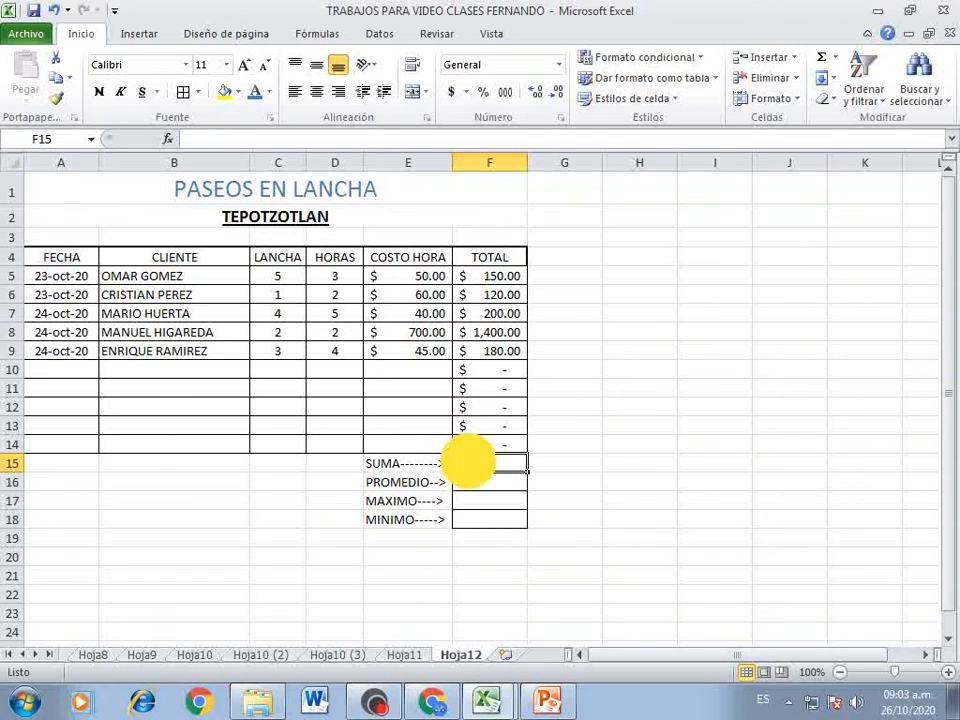
text(=)
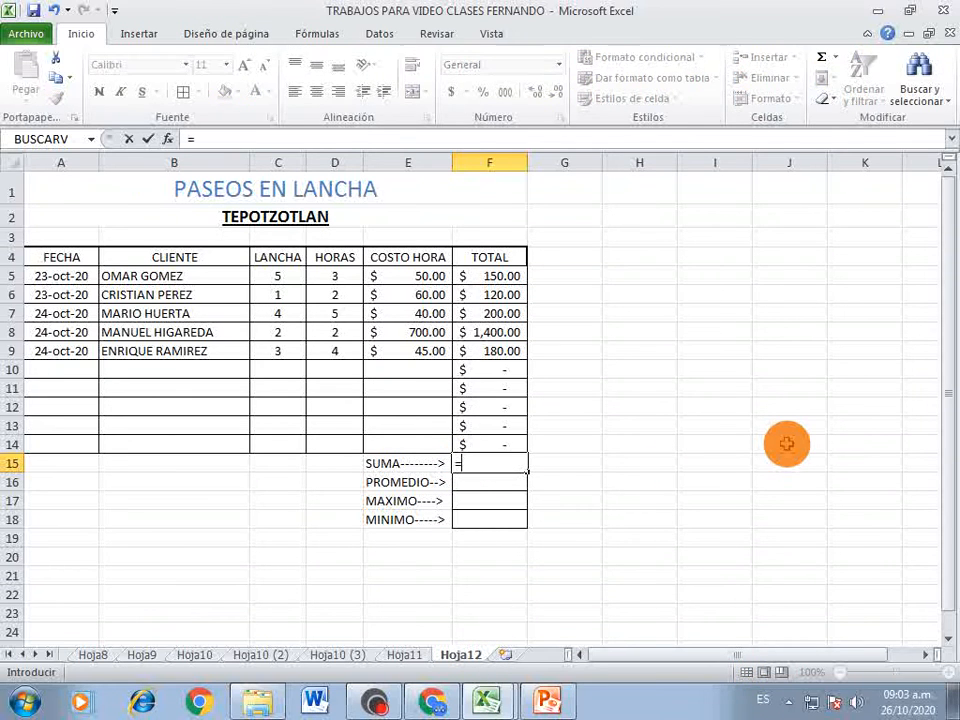
text(SUMA)
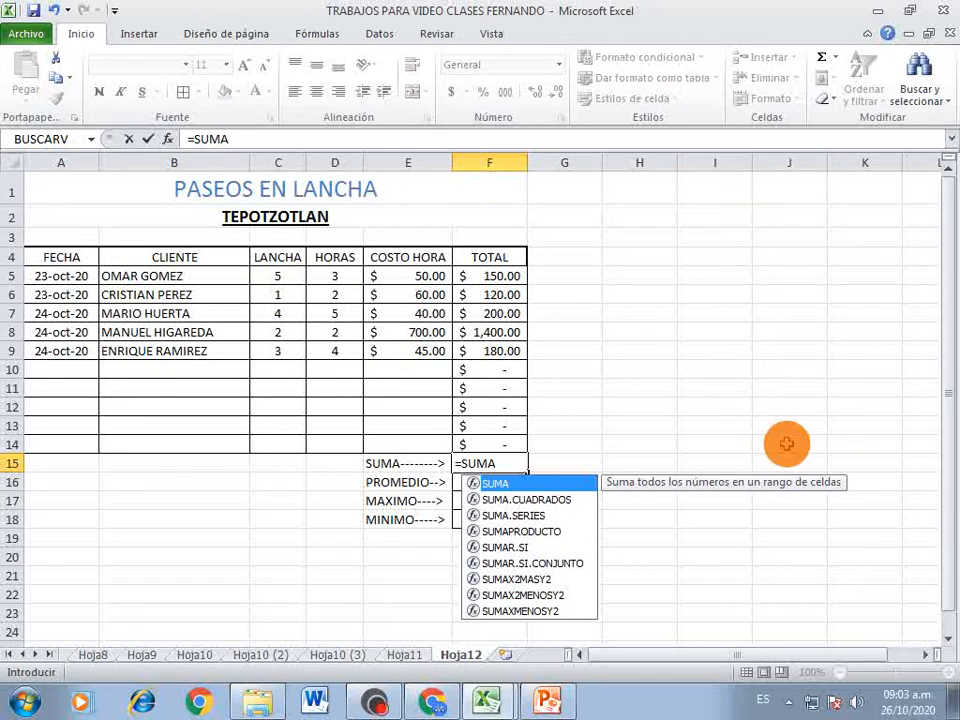
text(()
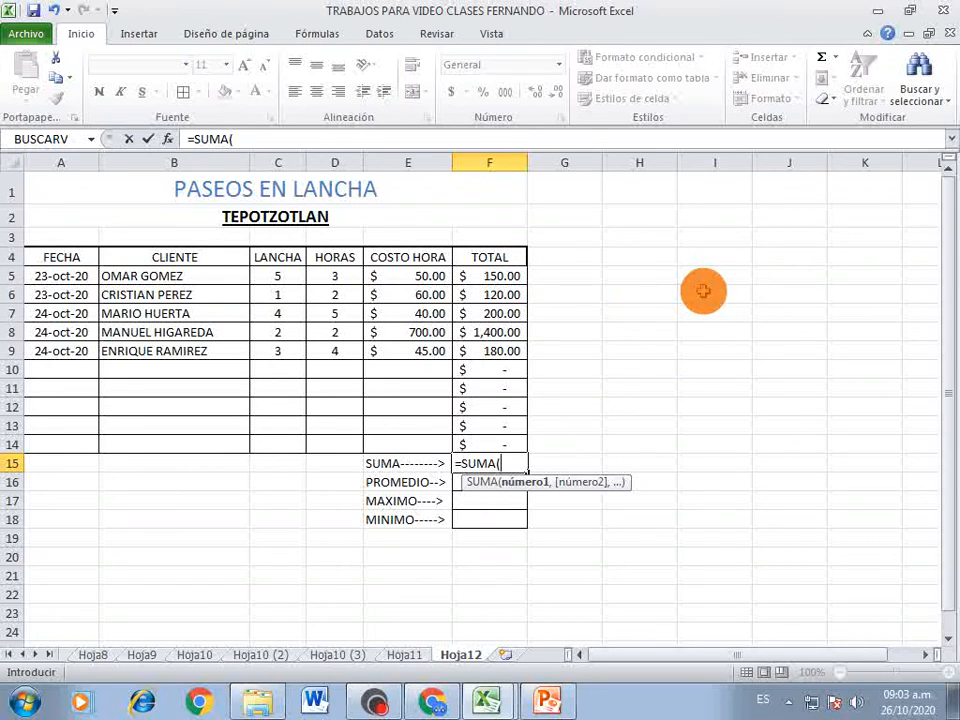
text(F5)
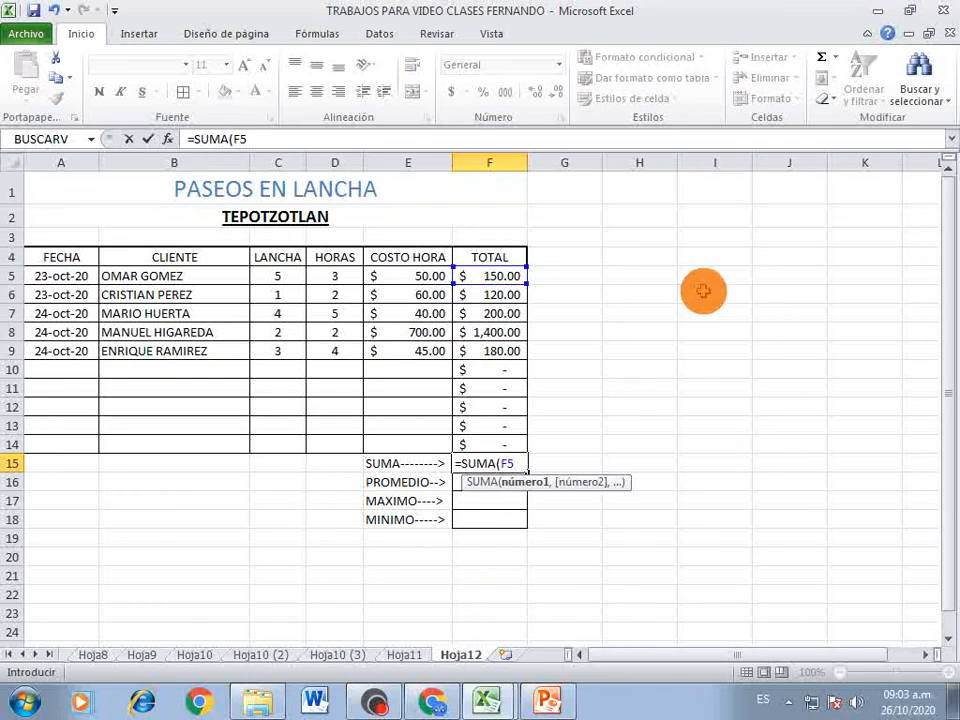
text(..)
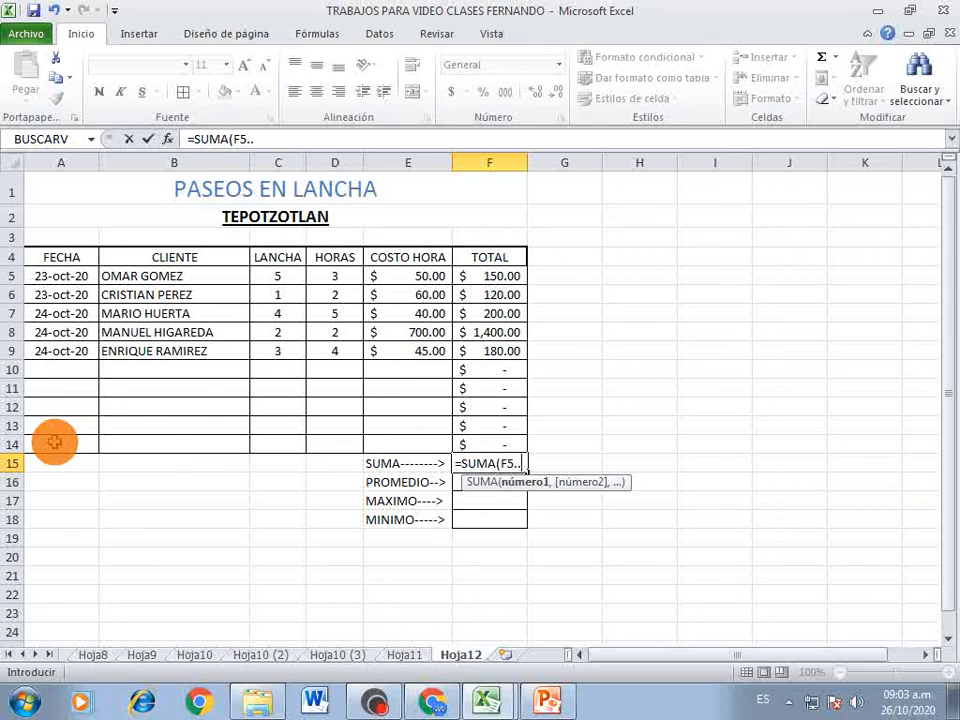
text(F1)
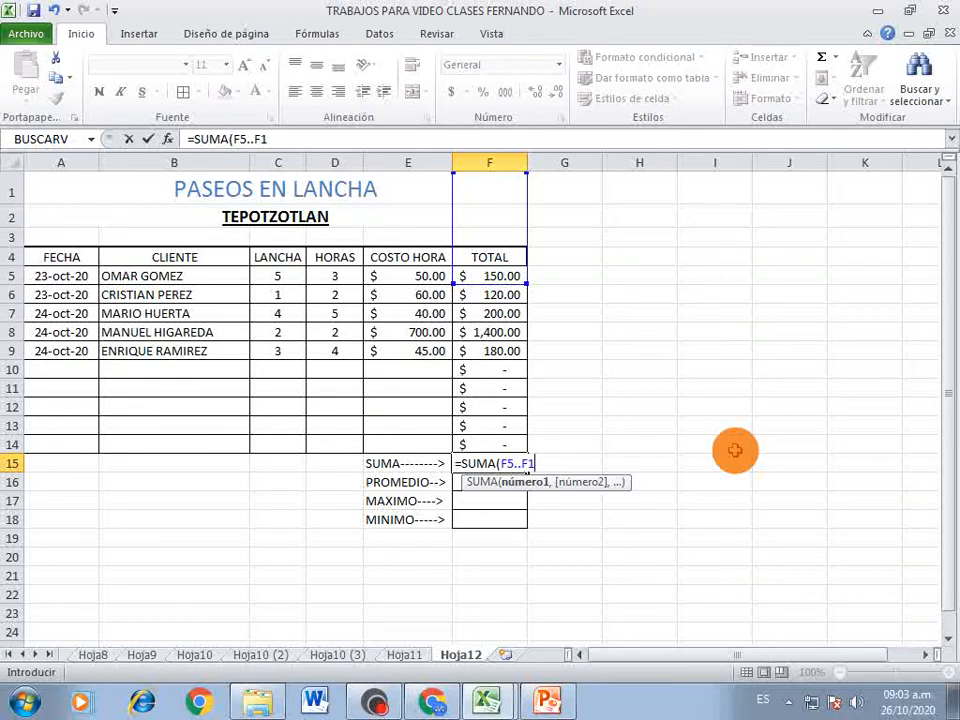
text(4)
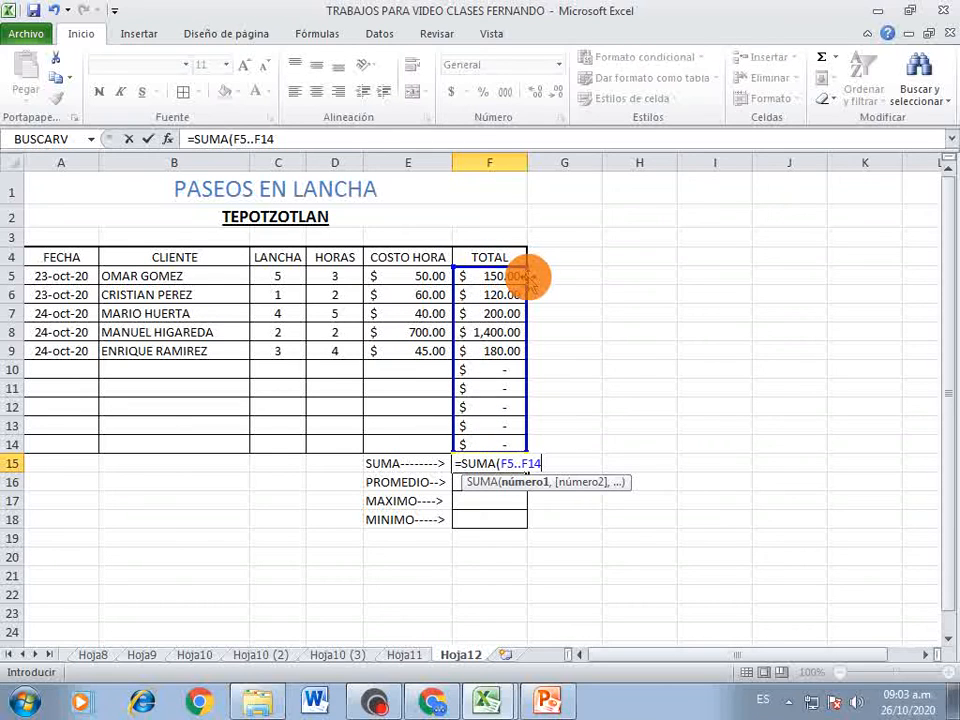
text())
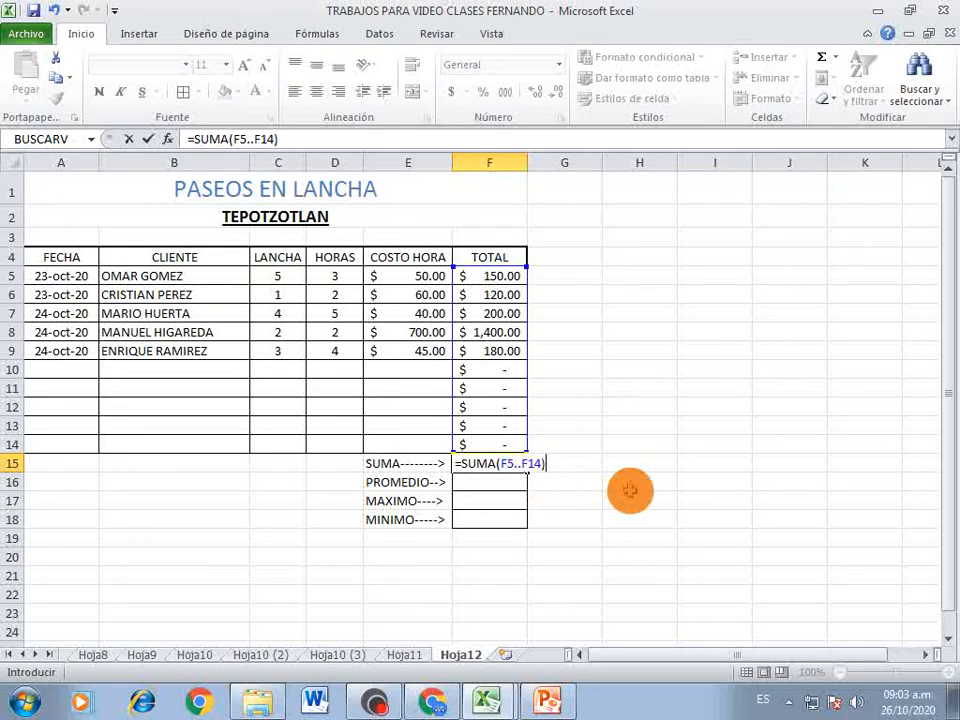
key(Return)
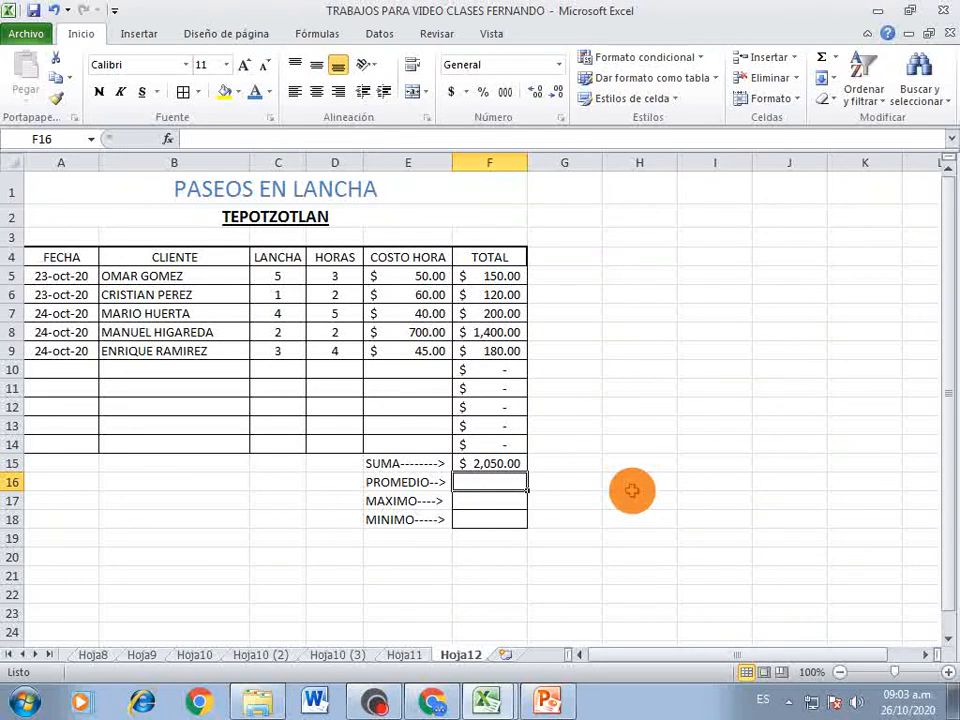
click(490, 463)
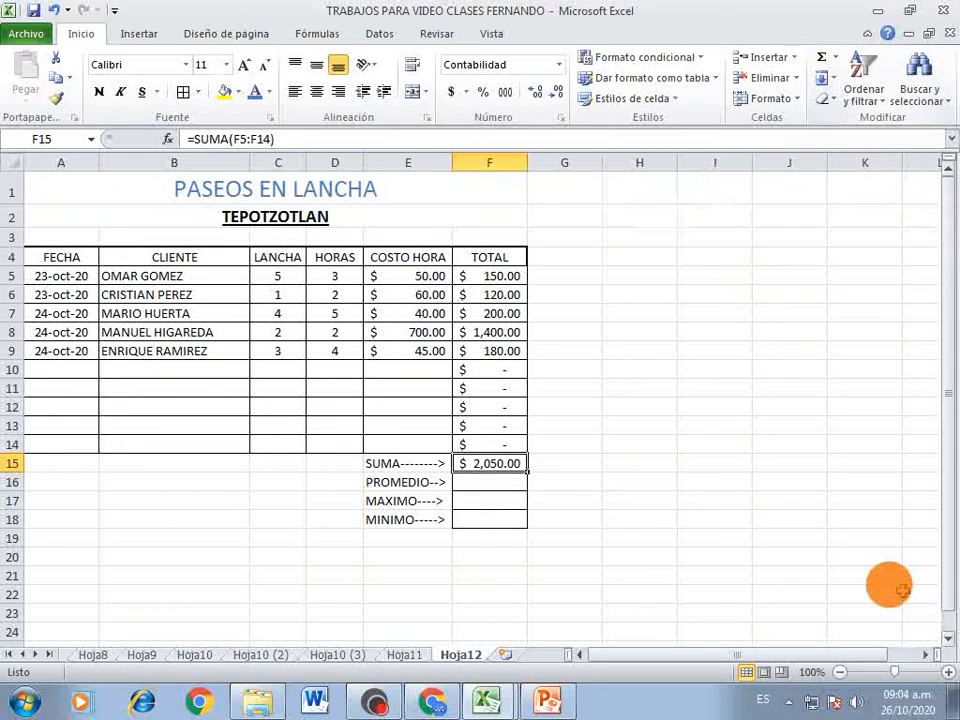
Step: Calculate the average of the TOTAL column in F16 with the formula =PROMEDIO(F5..F14)
drag(500, 483, 486, 497)
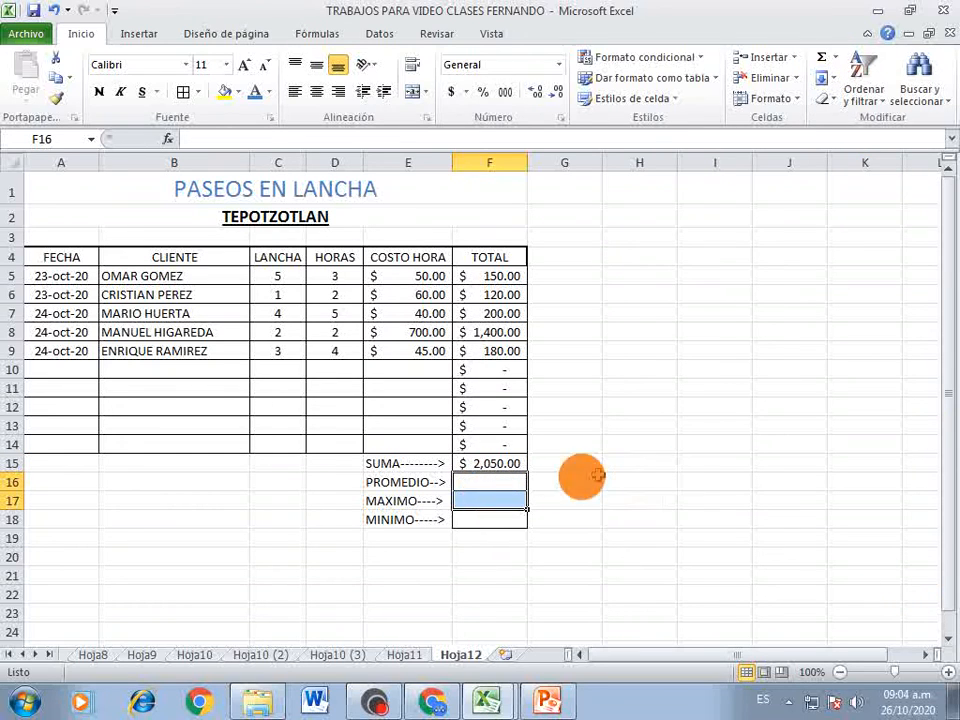
click(480, 484)
text(=)
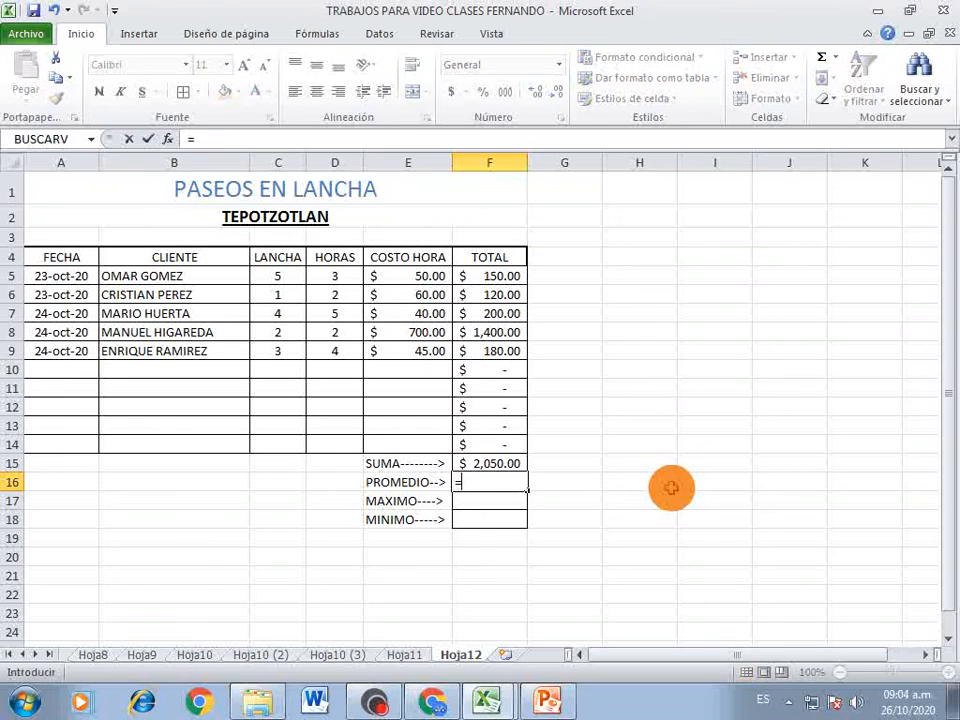
text(PROME)
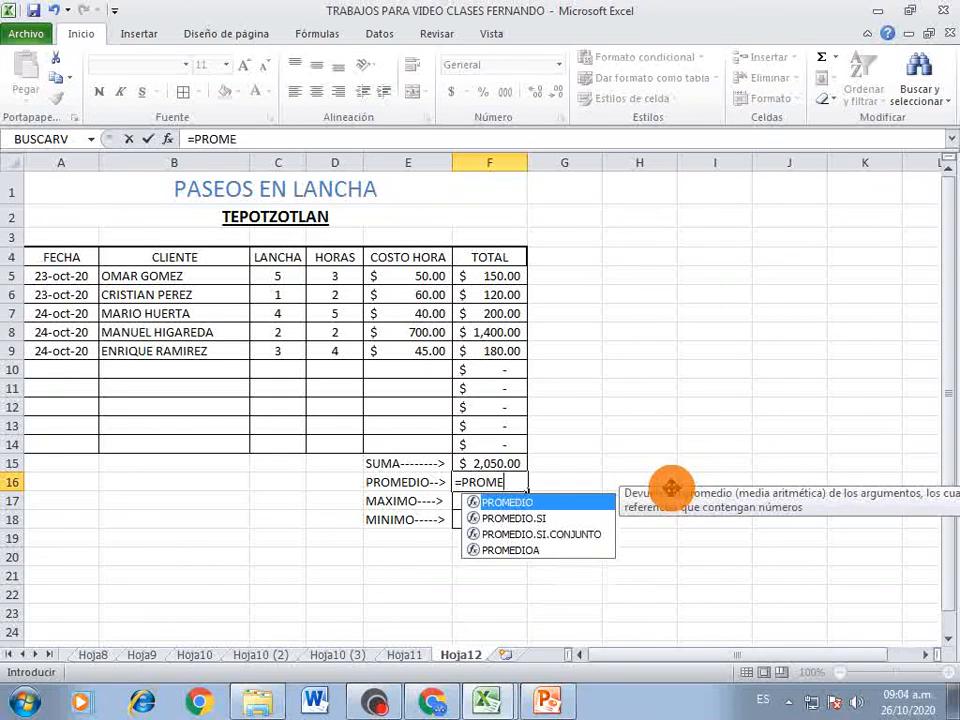
text(DIO()
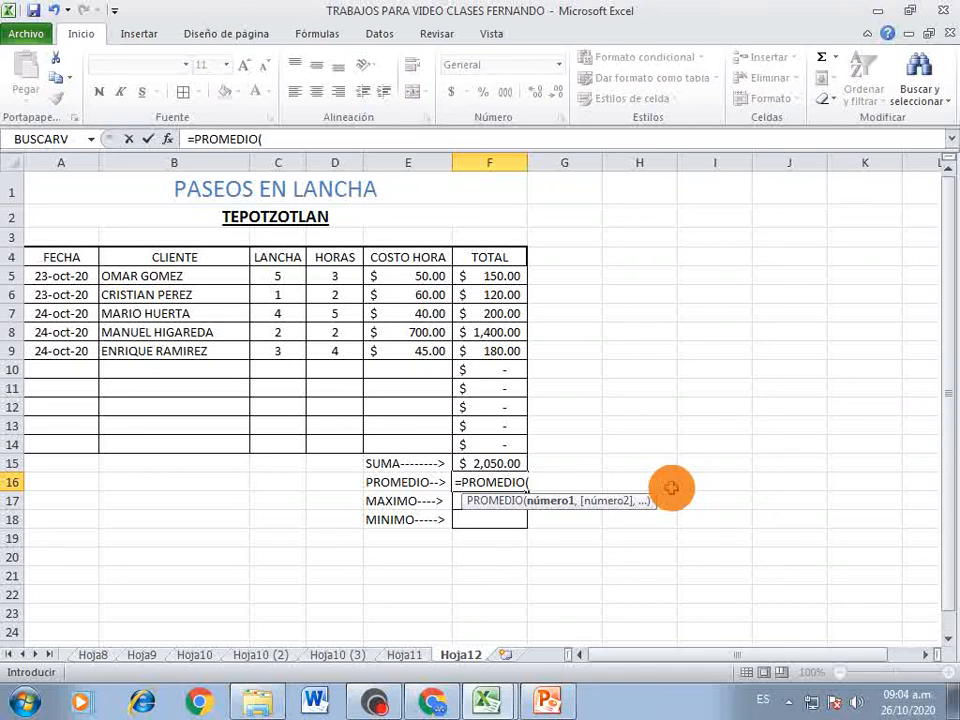
text(F5)
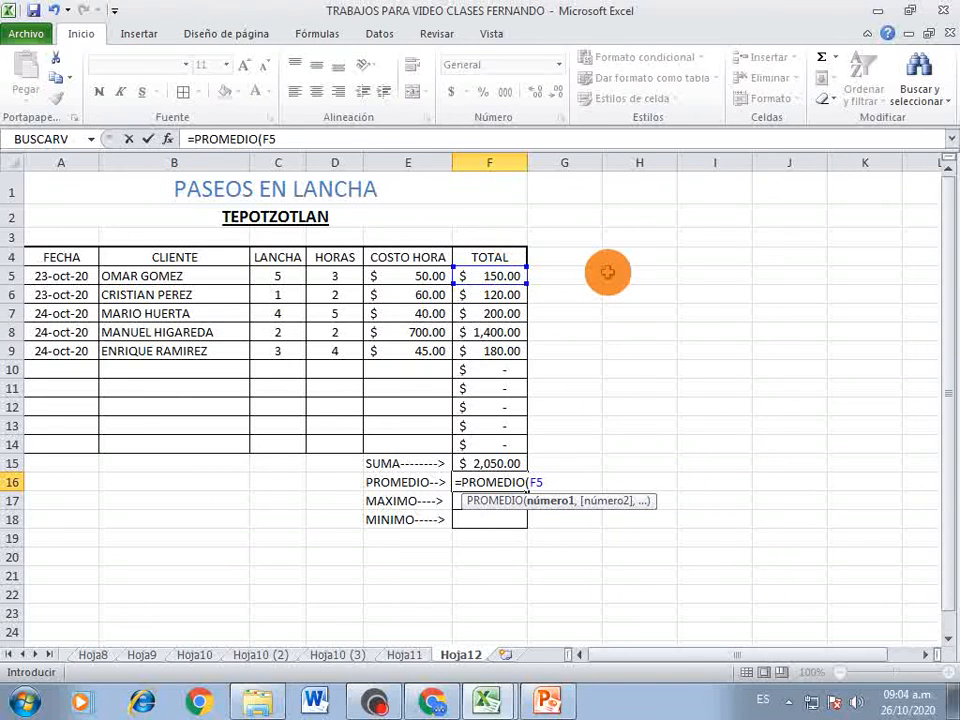
text(..F1)
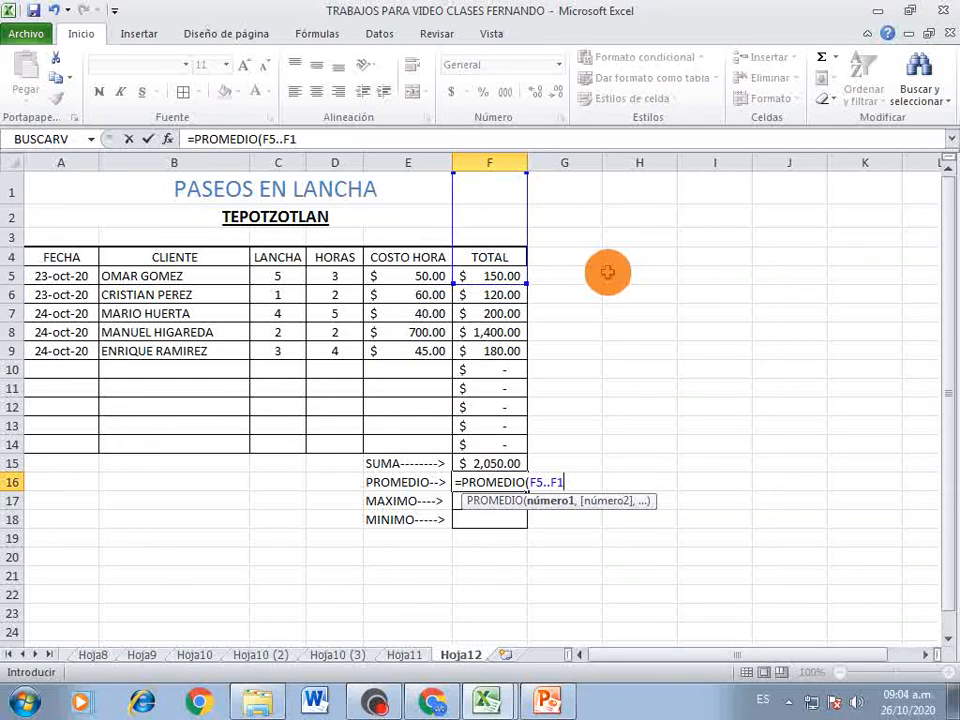
text(4)
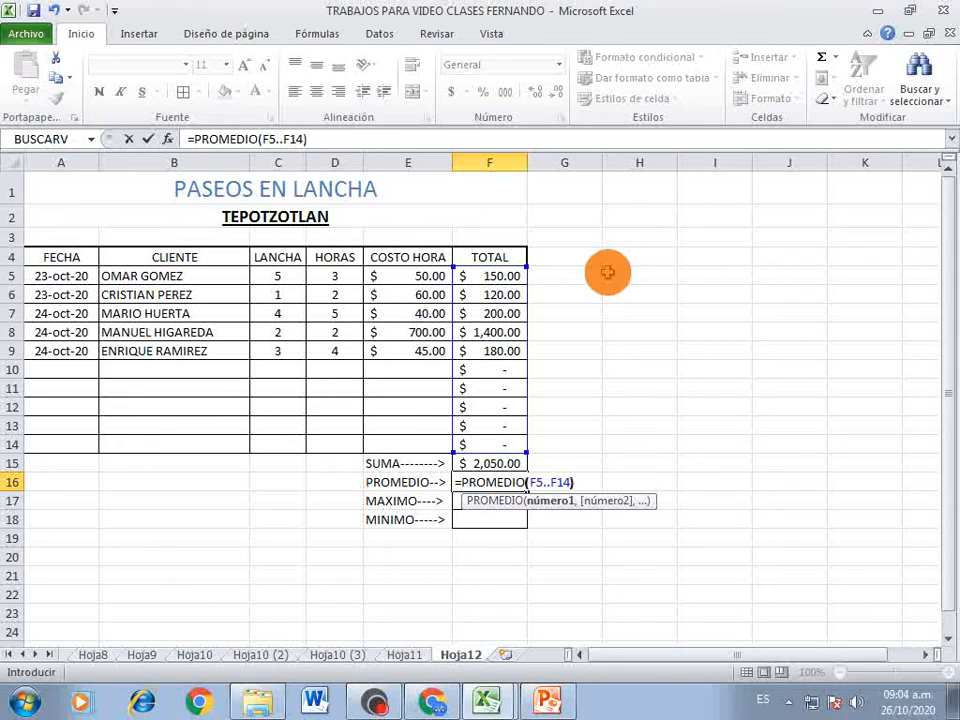
key(Return)
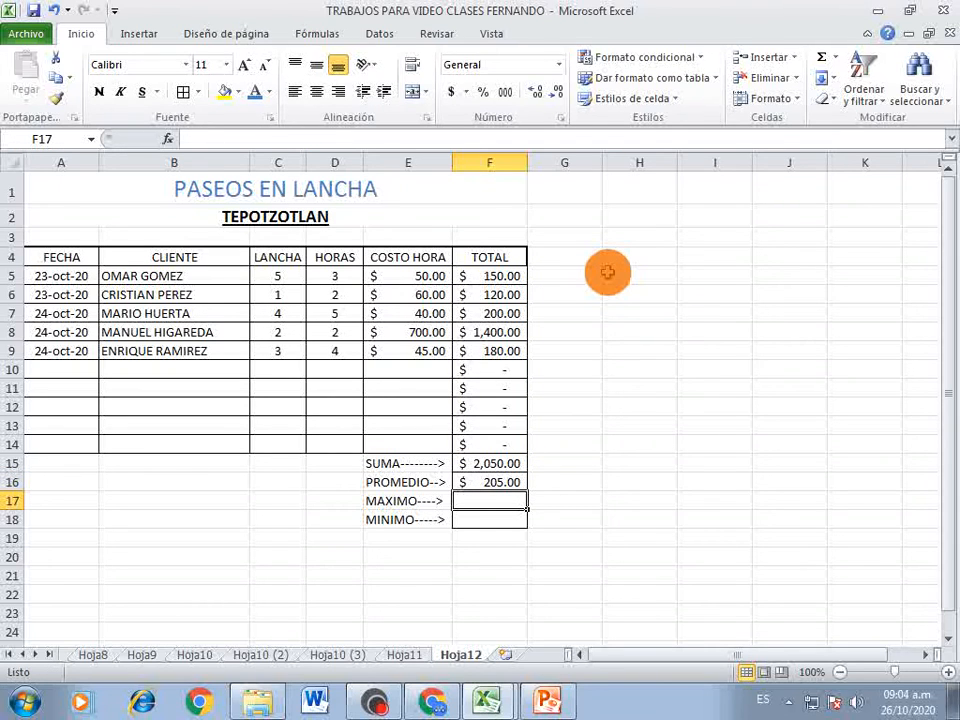
Step: Set the hourly cost in E8 to 70 and start a formula in F17
click(410, 335)
text(70)
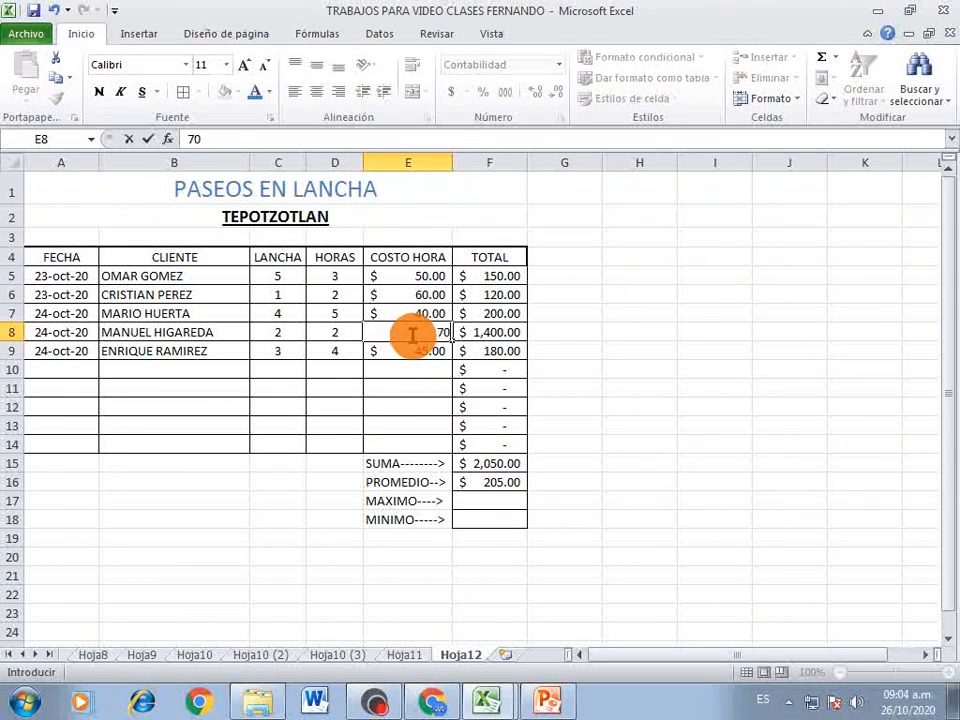
key(Return)
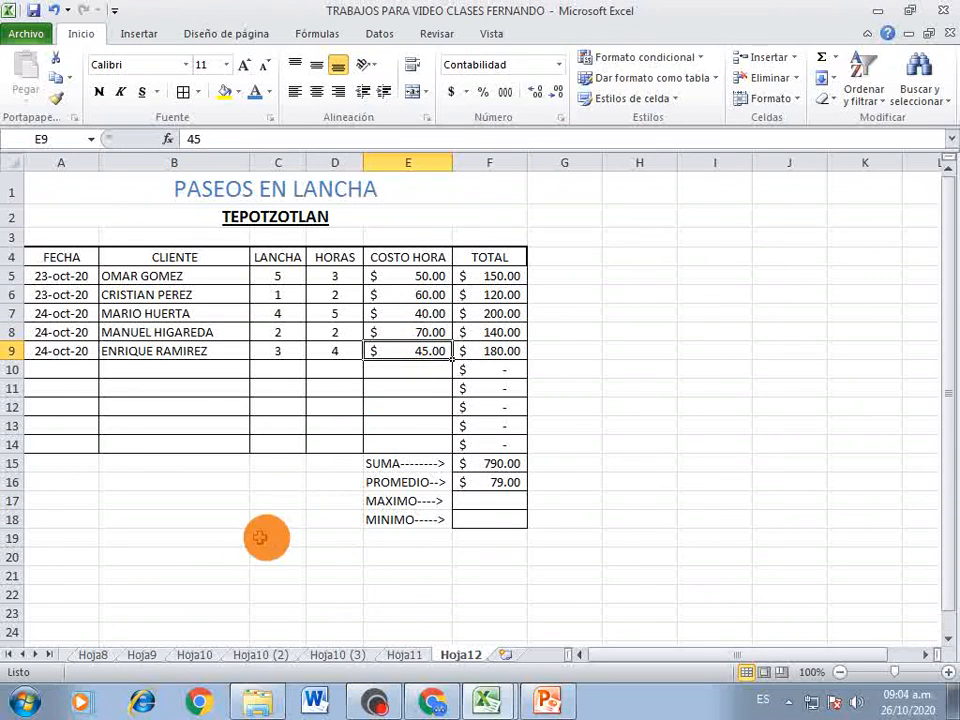
click(495, 501)
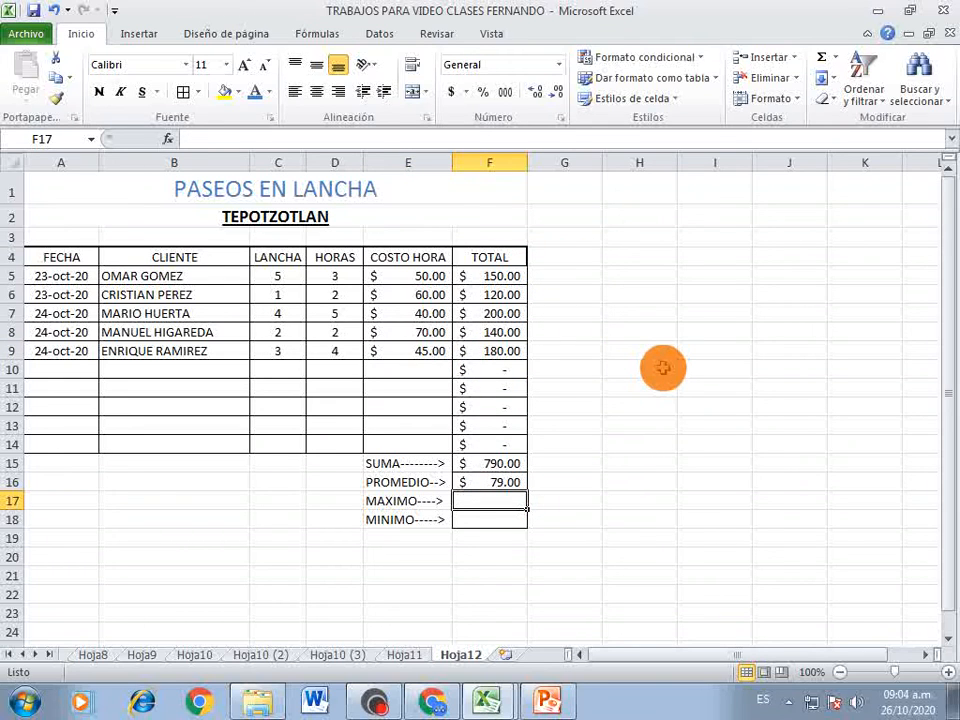
text(=)
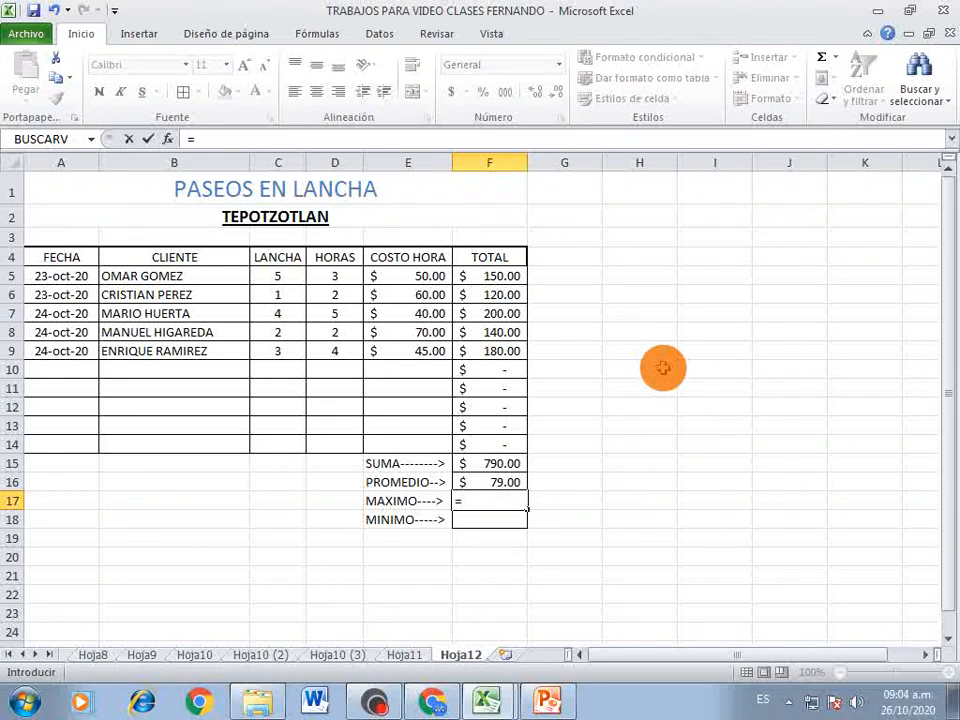
text(SUMA)
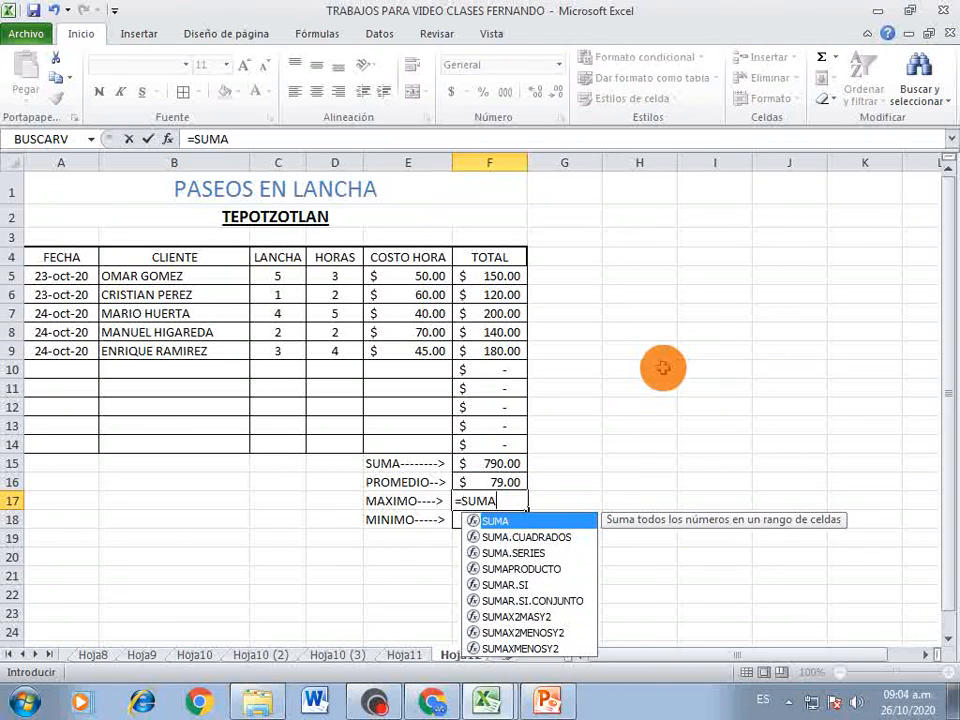
key(BackSpace)
key(BackSpace)
key(BackSpace)
key(BackSpace)
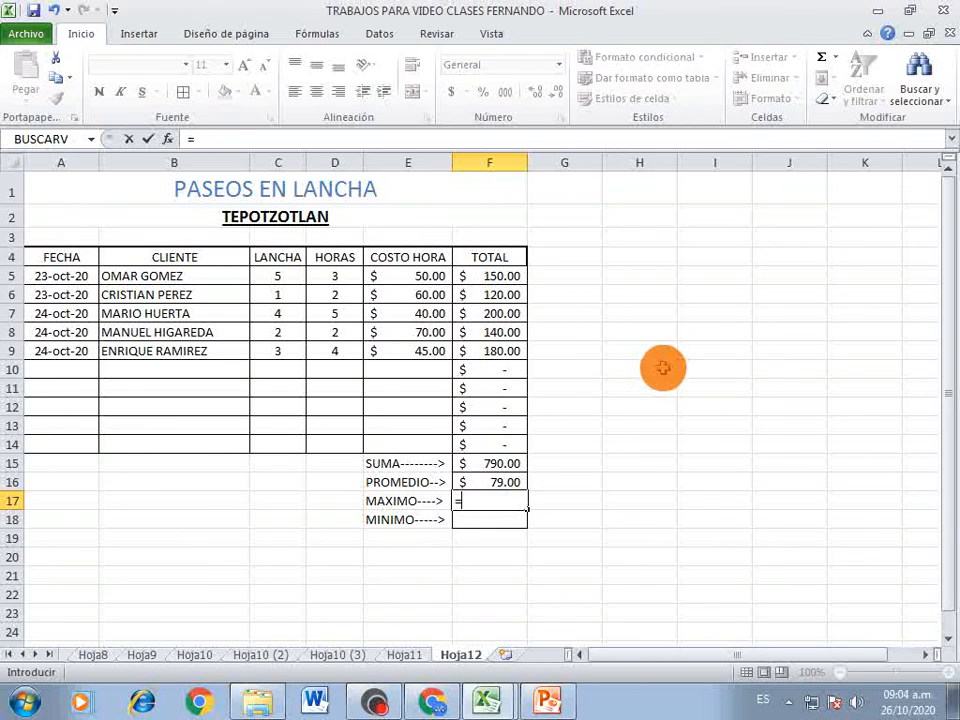
Step: Complete the formula in F17 as =MAX(F5..F14) to get the highest total
text(MAX()
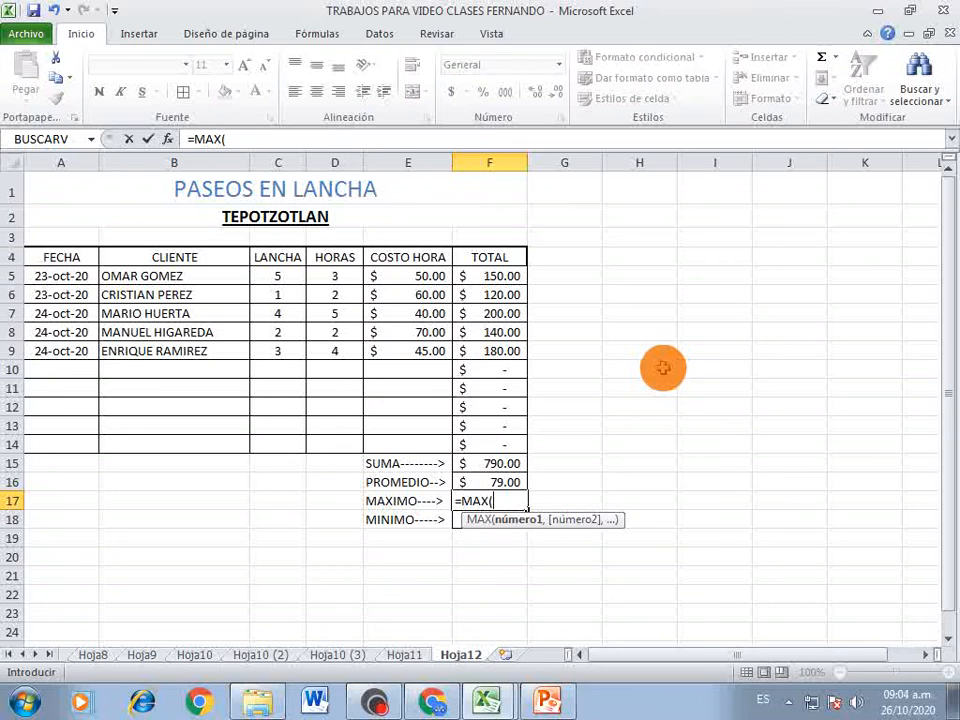
text(F5..F14)
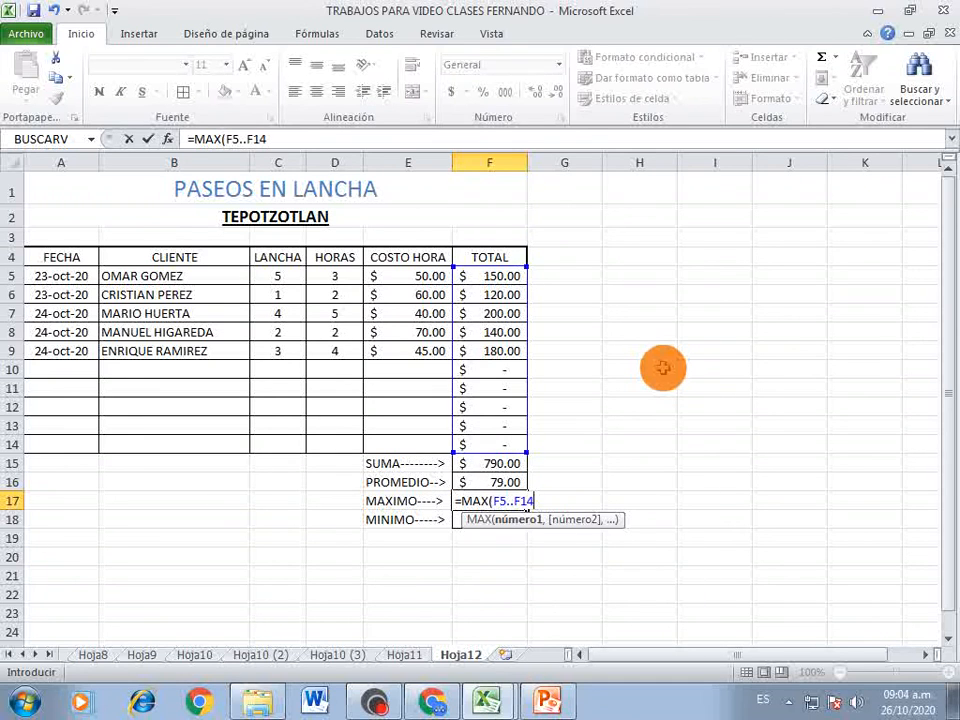
text())
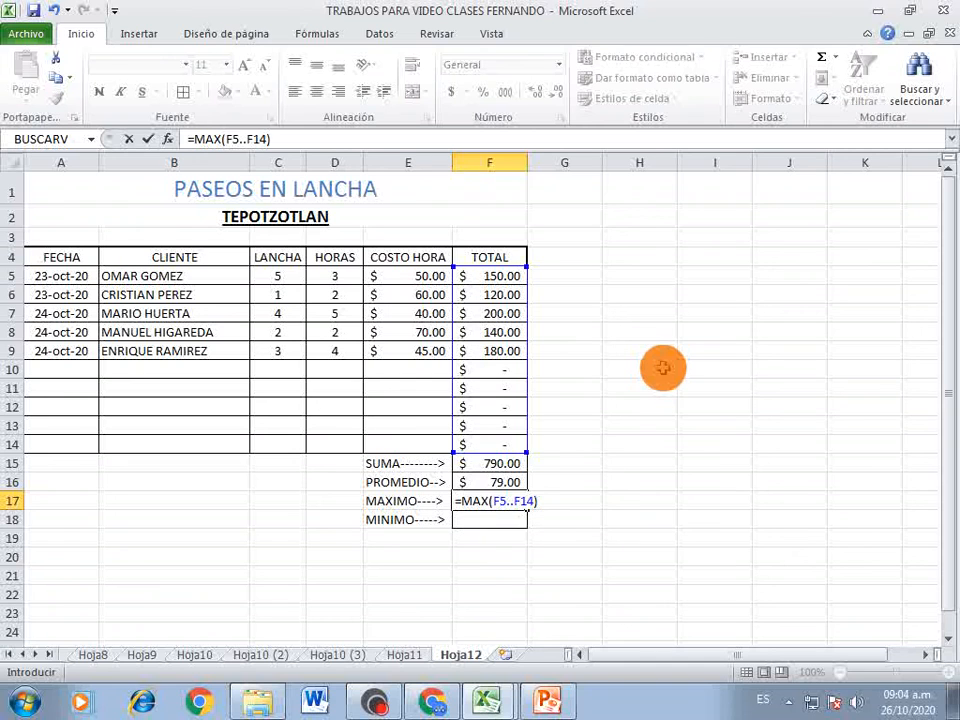
key(Return)
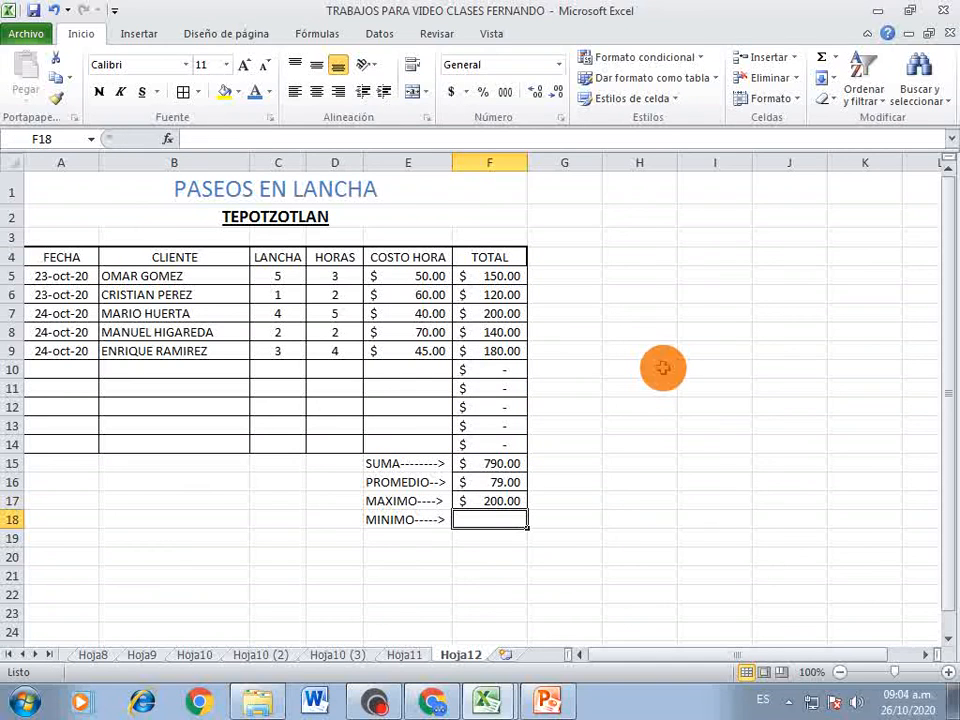
click(485, 500)
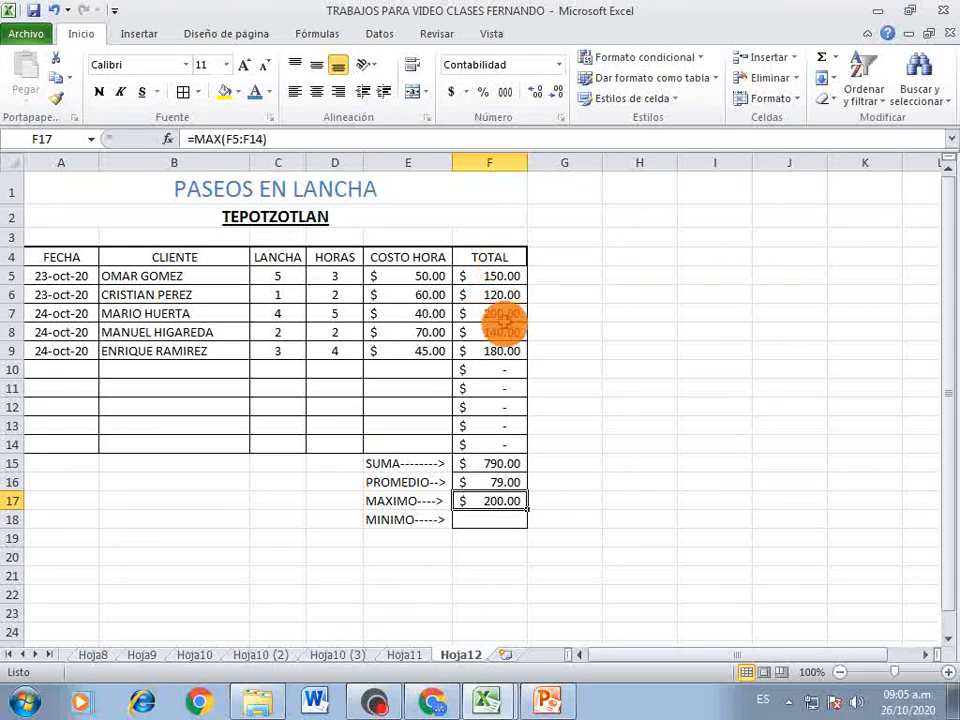
Step: Calculate the minimum of the TOTAL column in F18 with the formula =MIN(F5..F14)
click(499, 520)
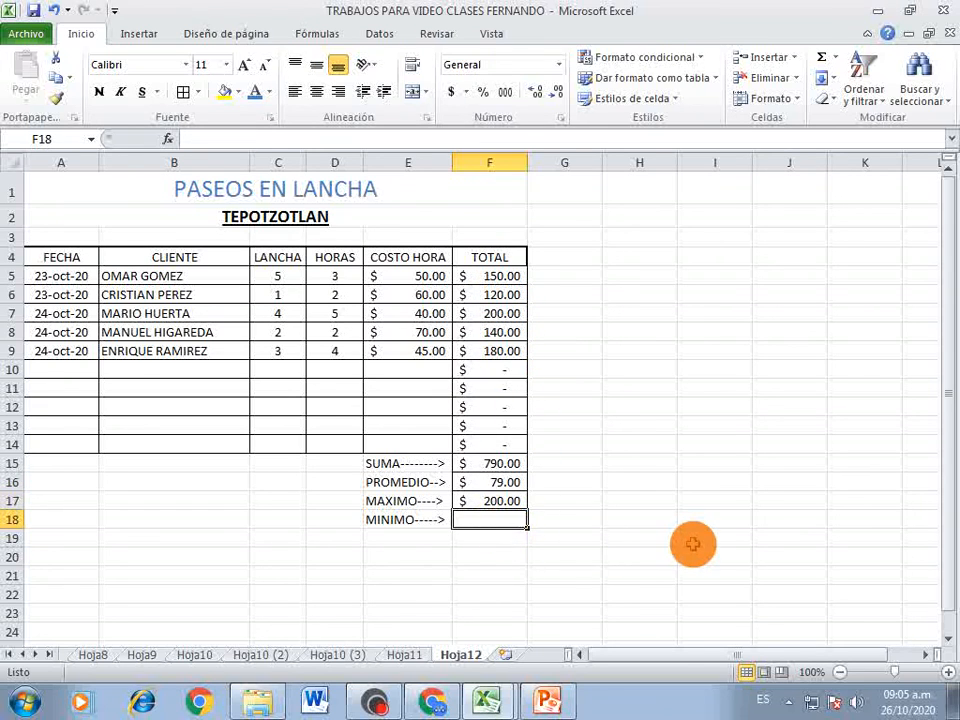
text(=)
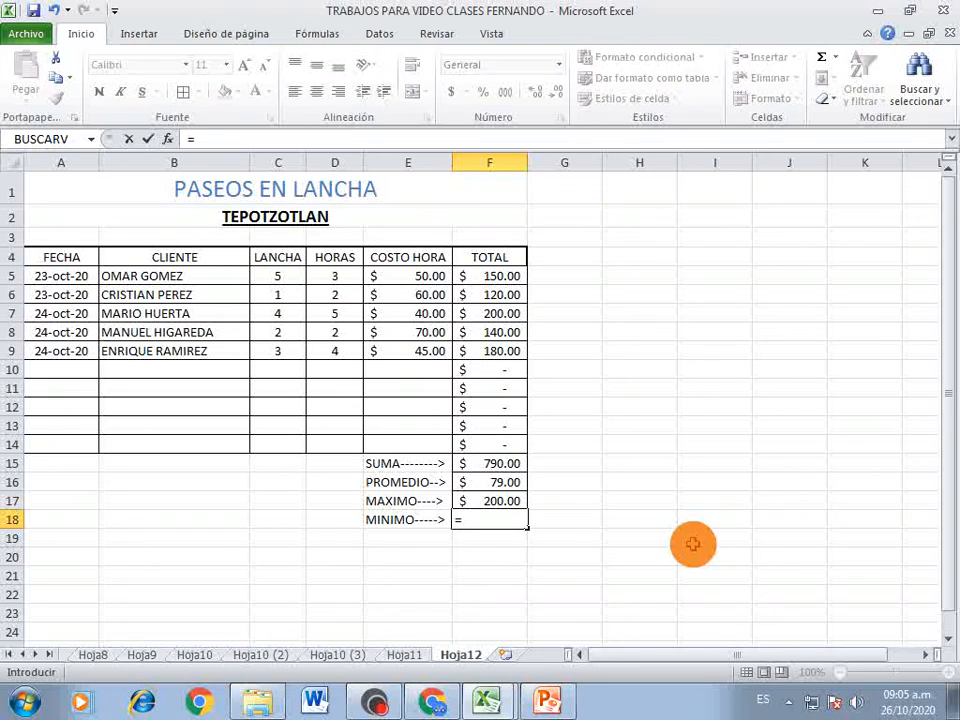
text(MIN)
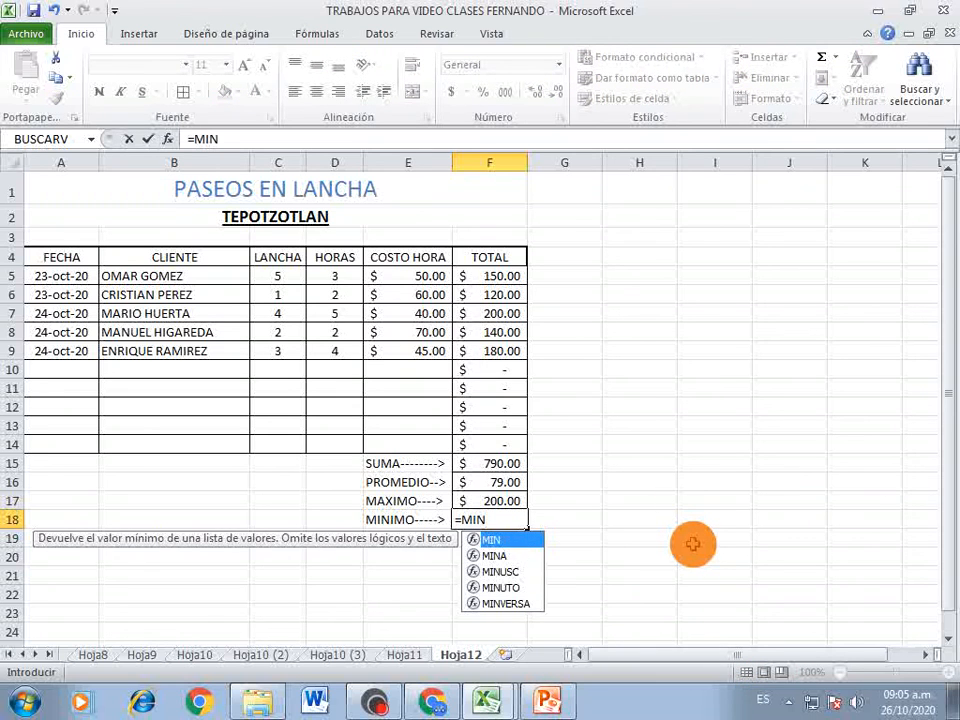
text(()
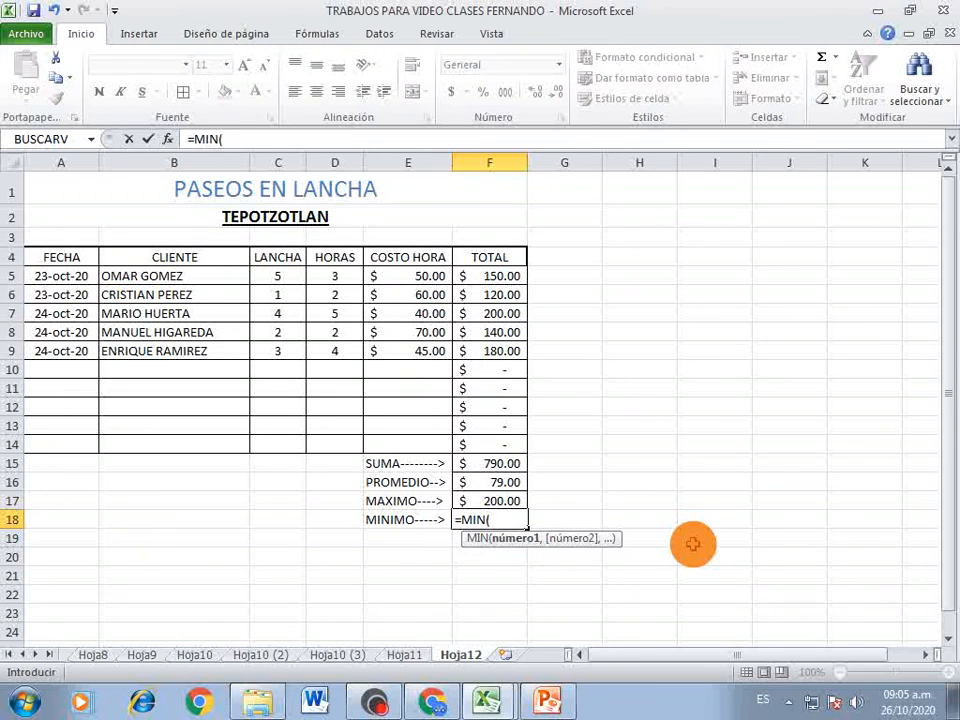
text(F5)
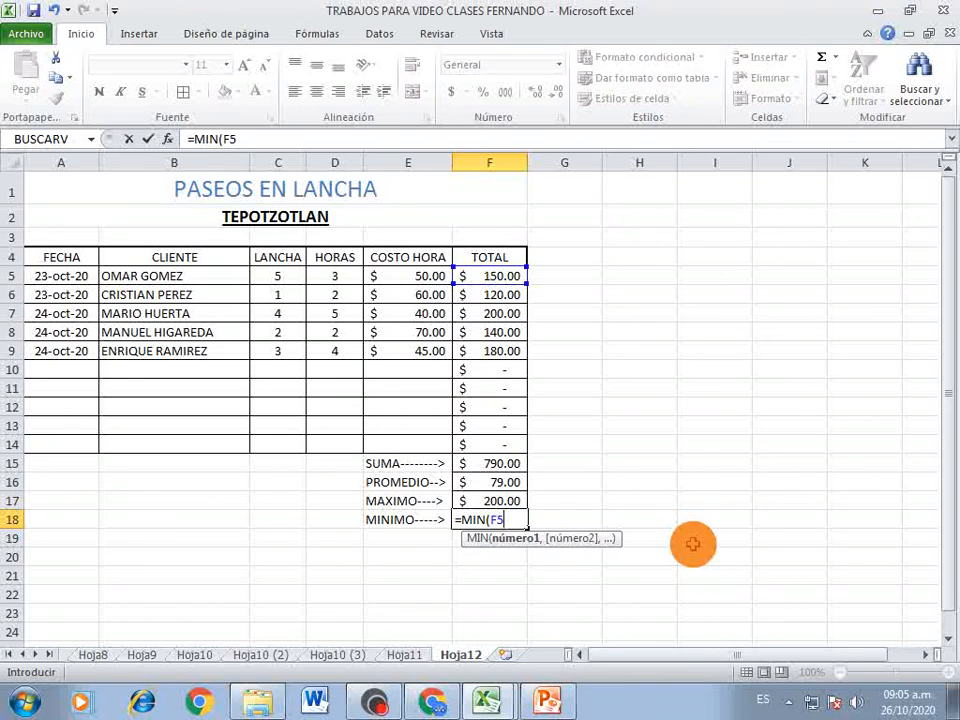
text(..F)
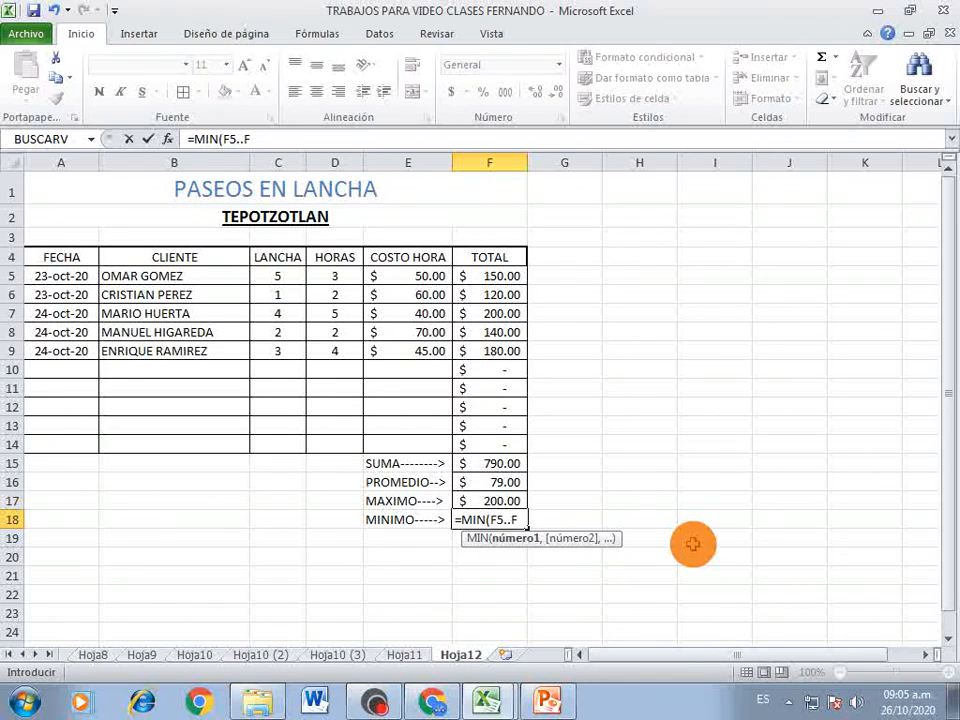
text(14)
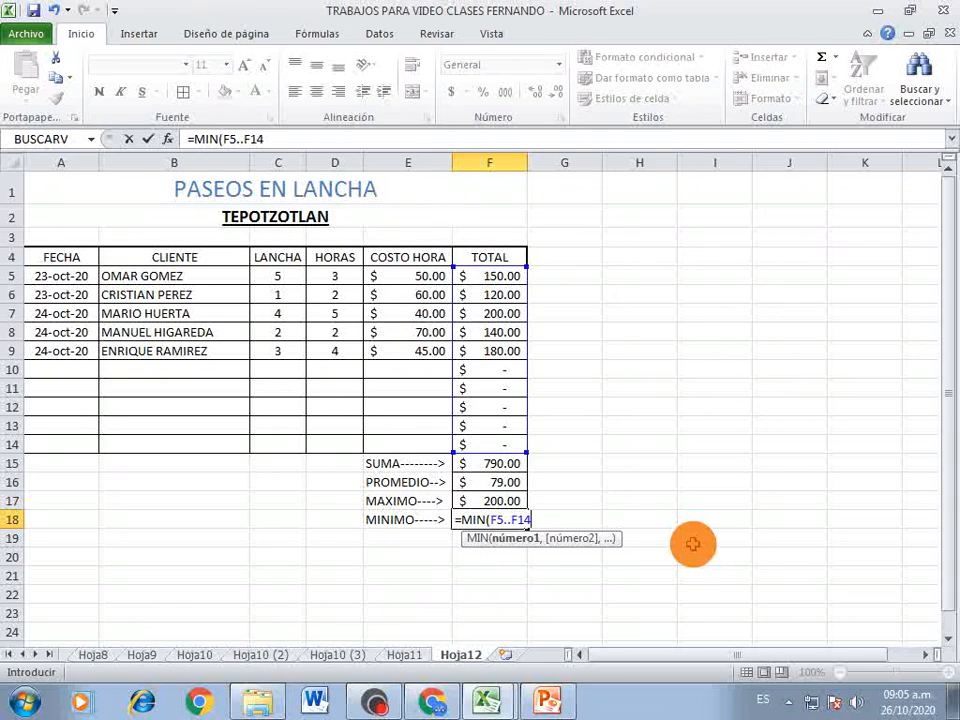
text())
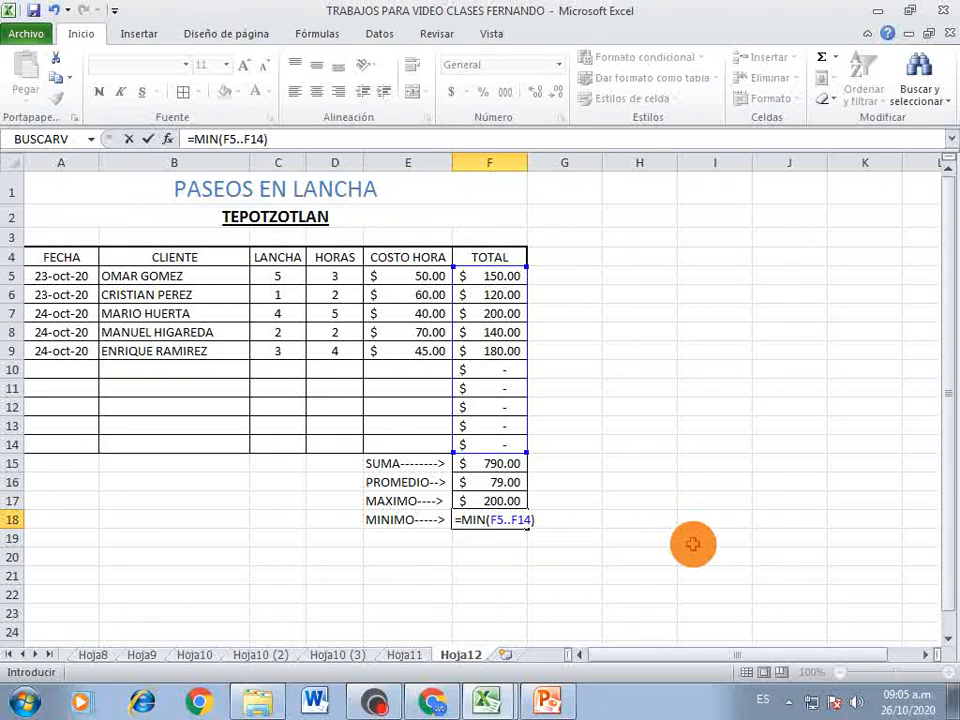
key(Return)
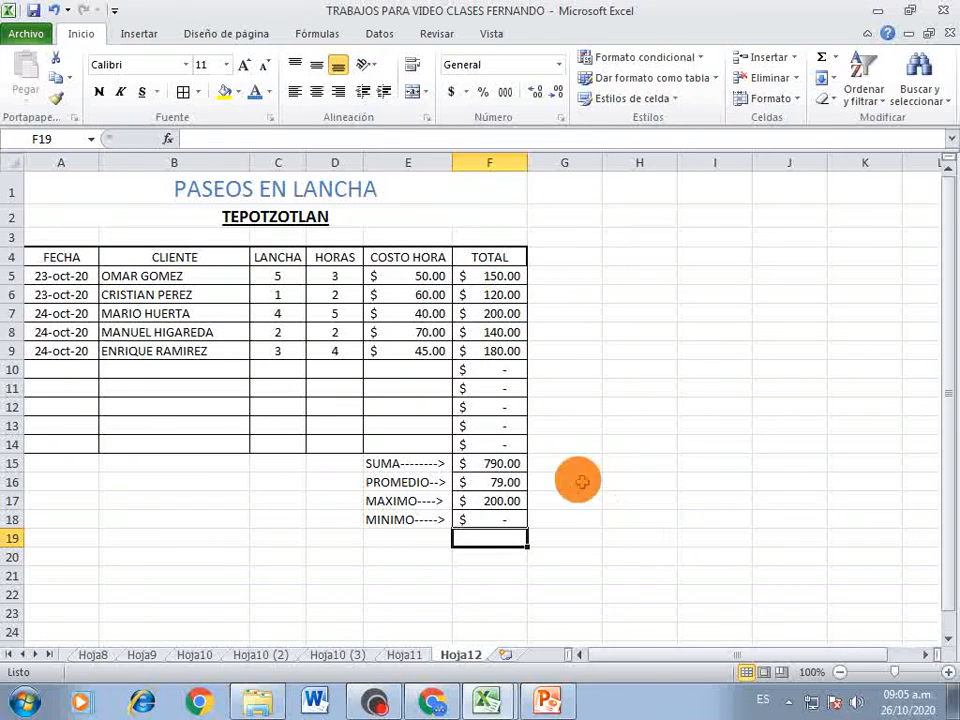
Step: Check the minimum in F18 against the totals of the unfilled rows, F10 to F14
click(508, 444)
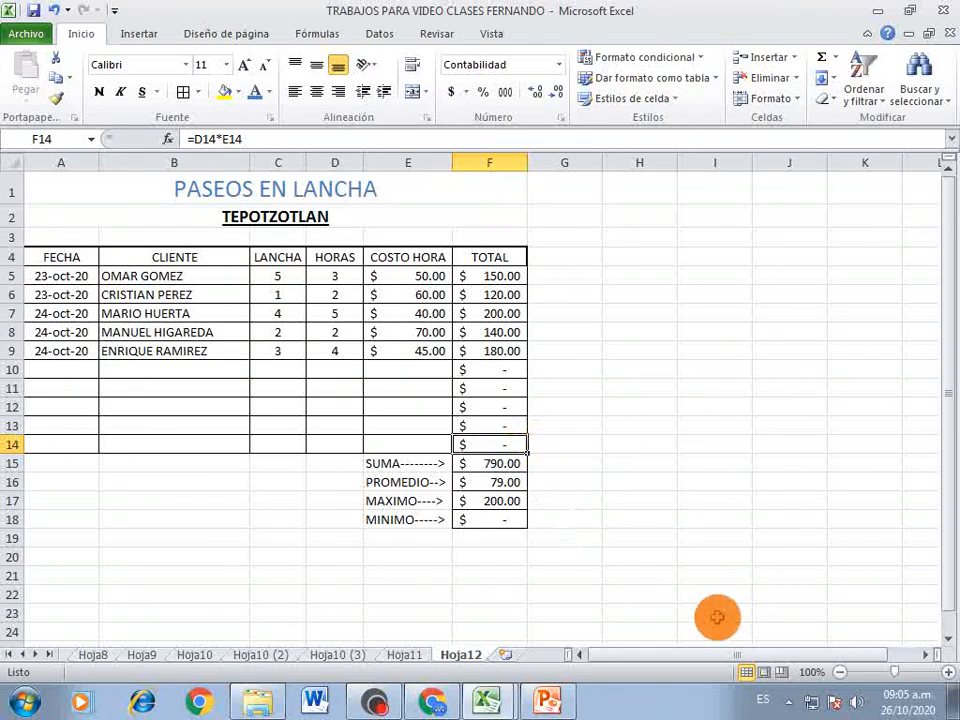
click(506, 521)
drag(503, 446, 497, 407)
click(495, 385)
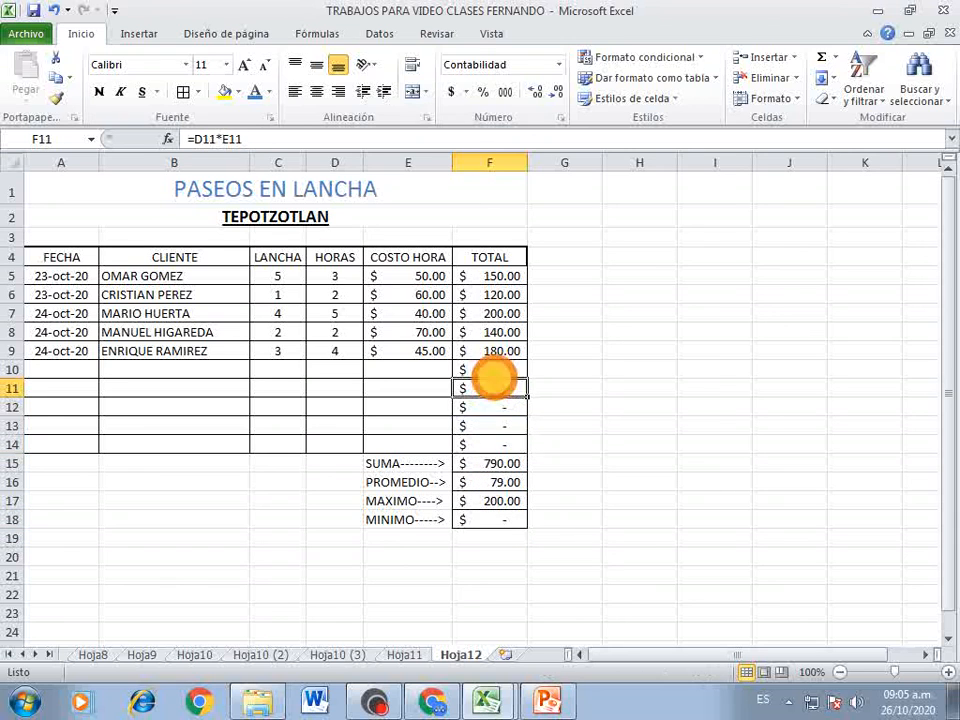
click(495, 370)
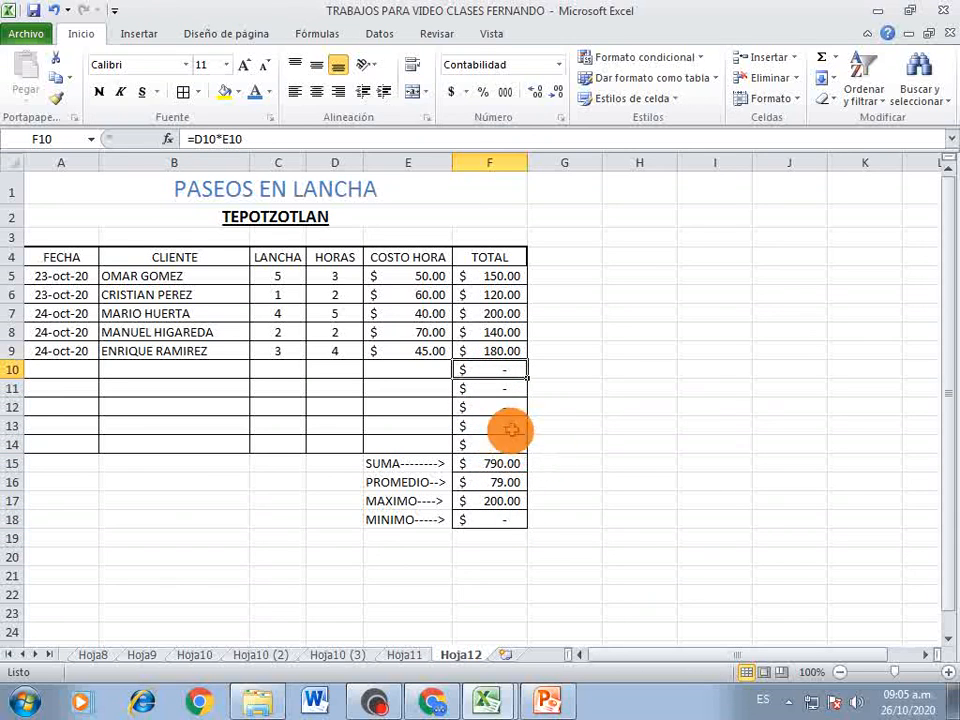
click(568, 482)
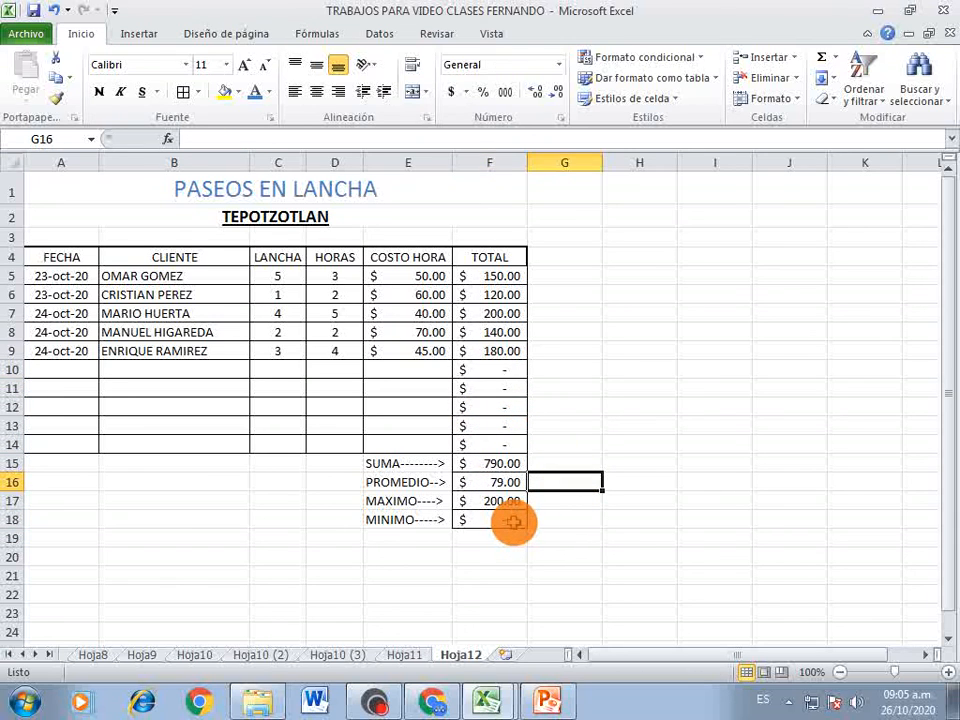
click(313, 557)
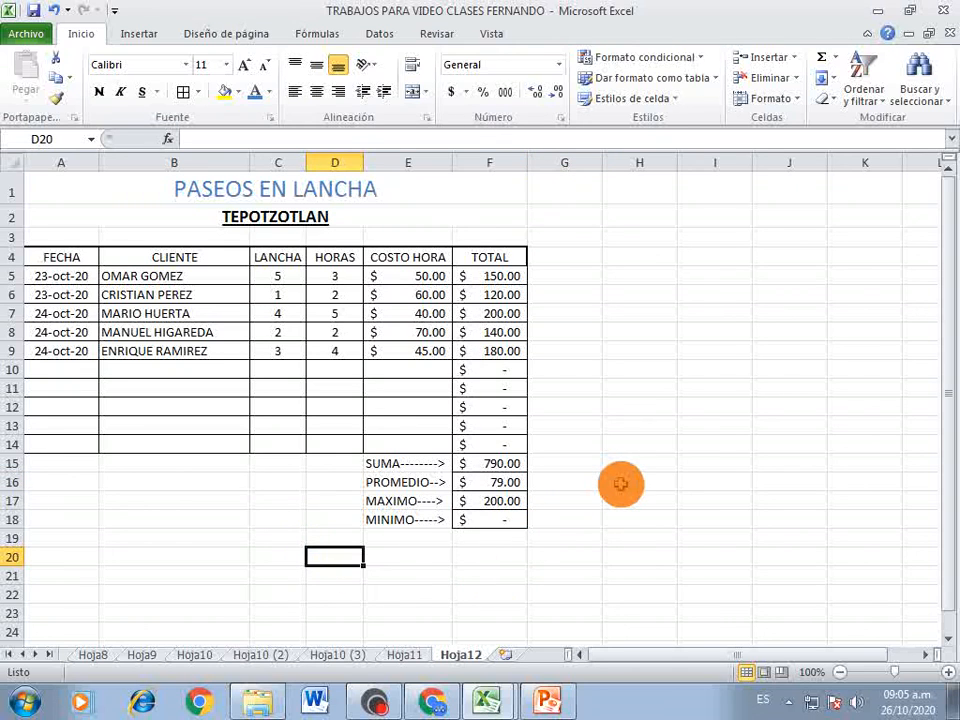